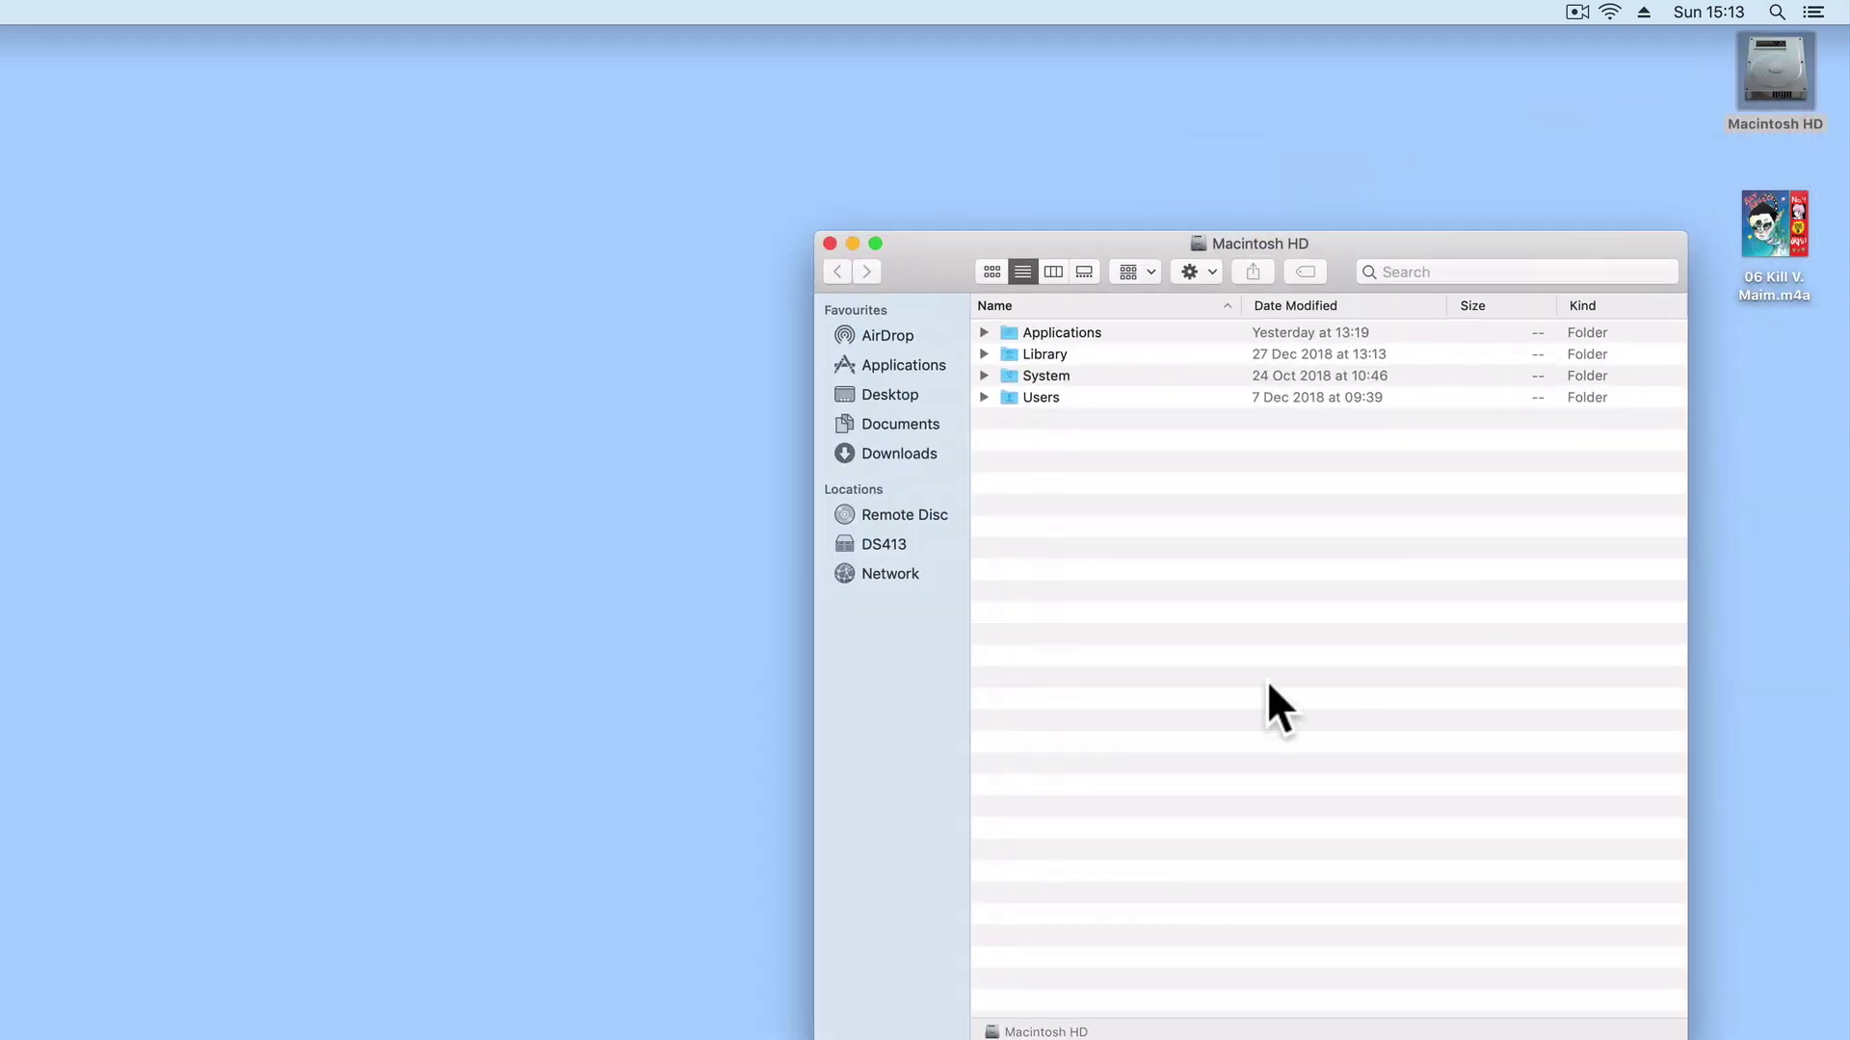
Connect to the DS413 server in Finder as a registered user, entering the user name and password
left_click(876, 574)
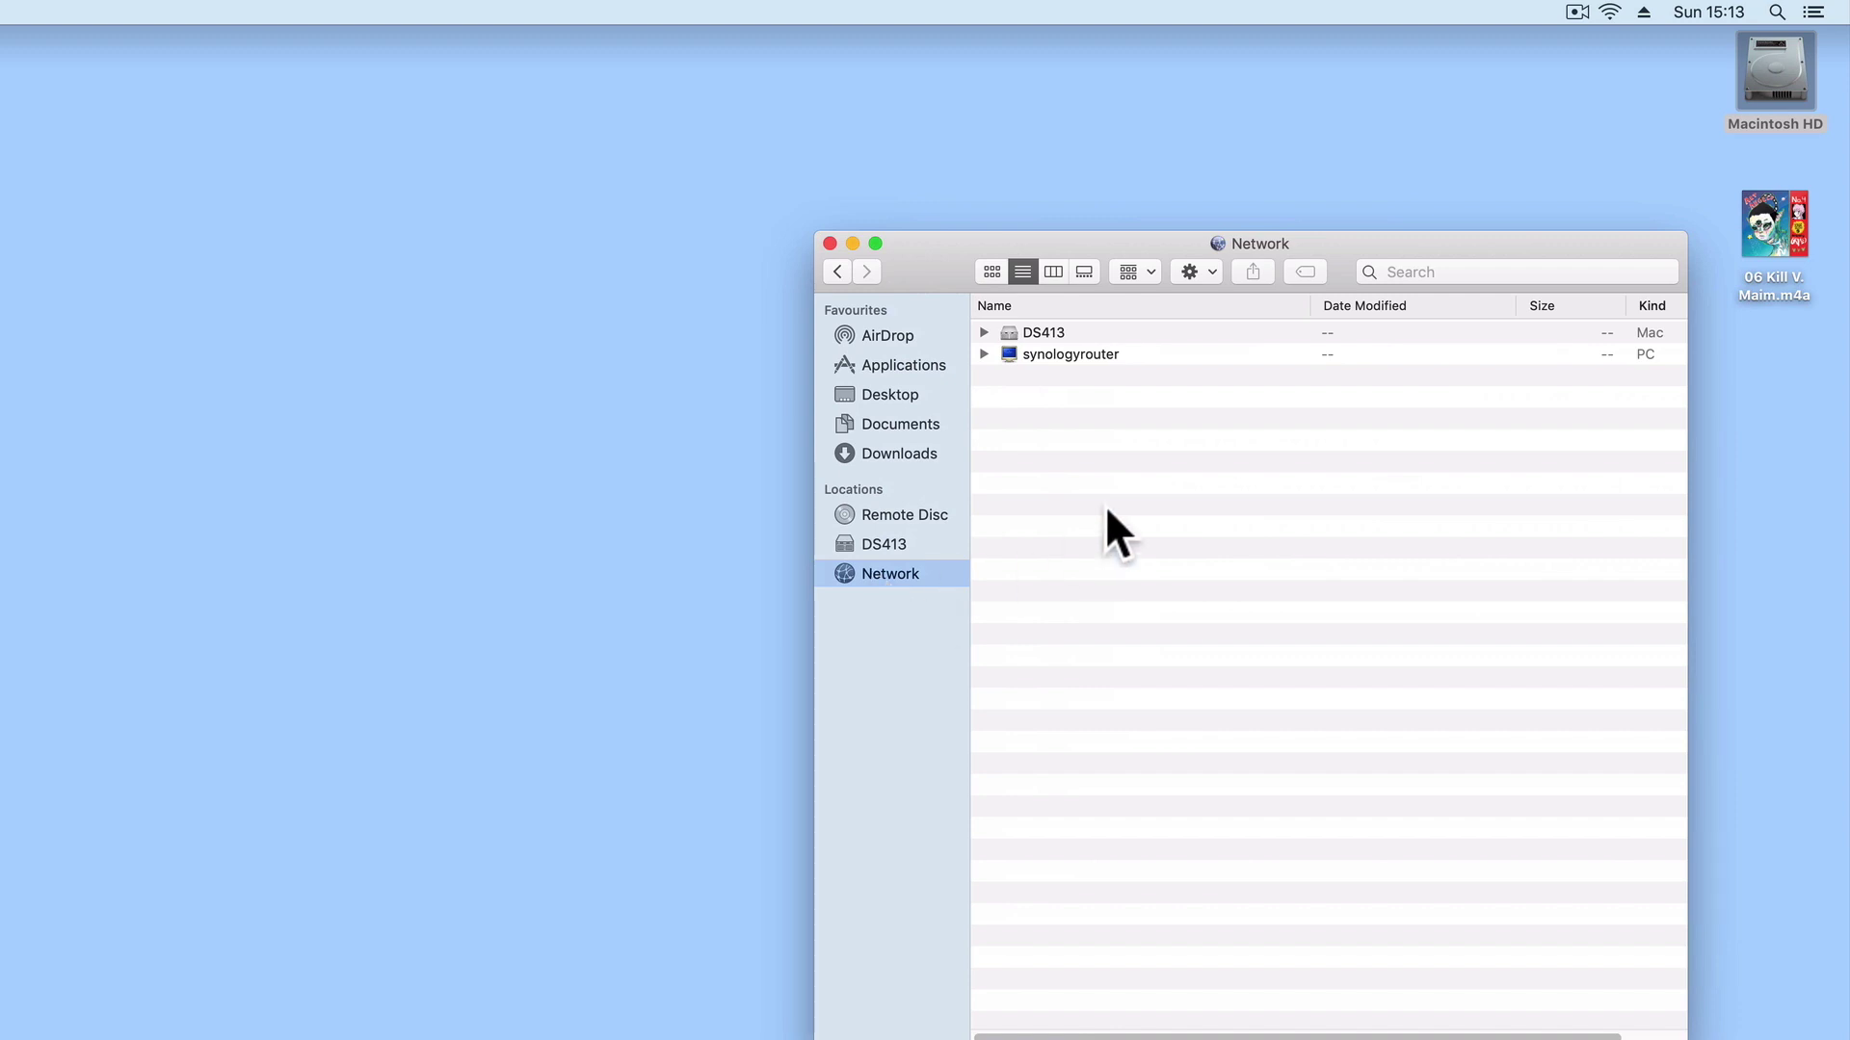
double_click(1054, 332)
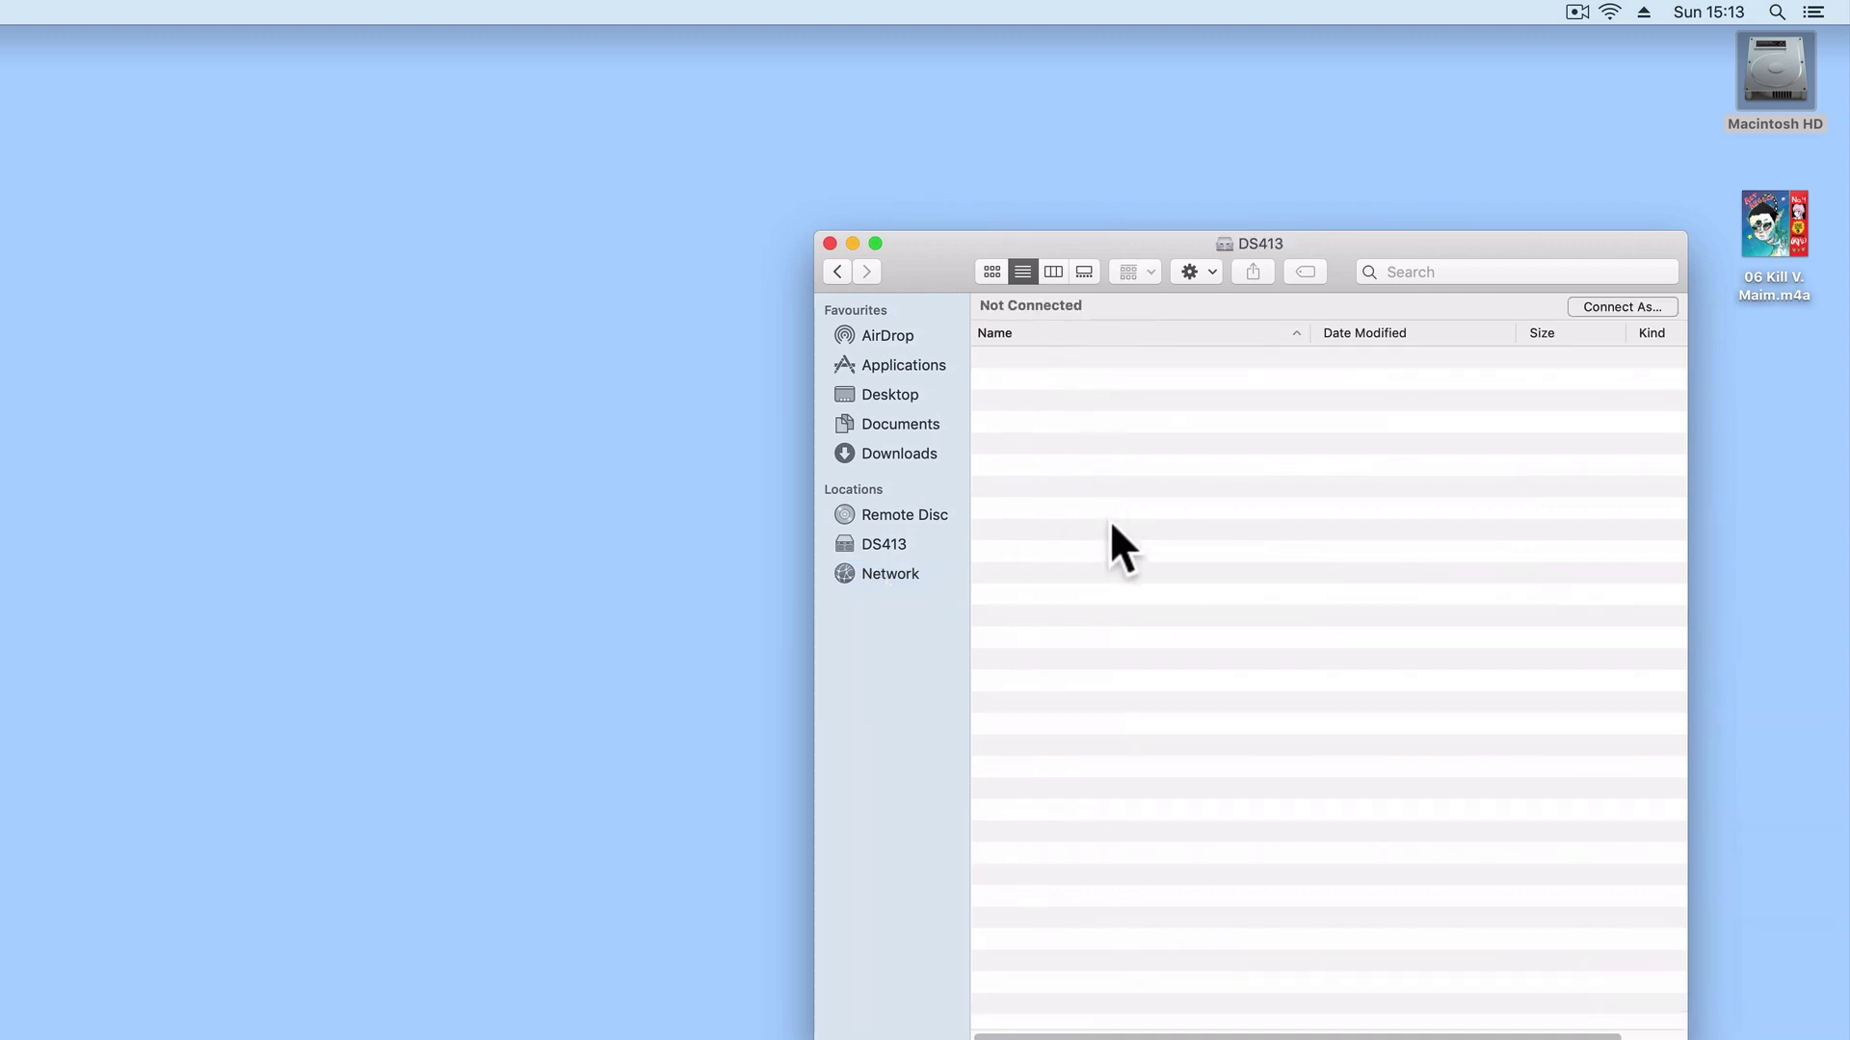
left_click(1604, 304)
double_click(454, 499)
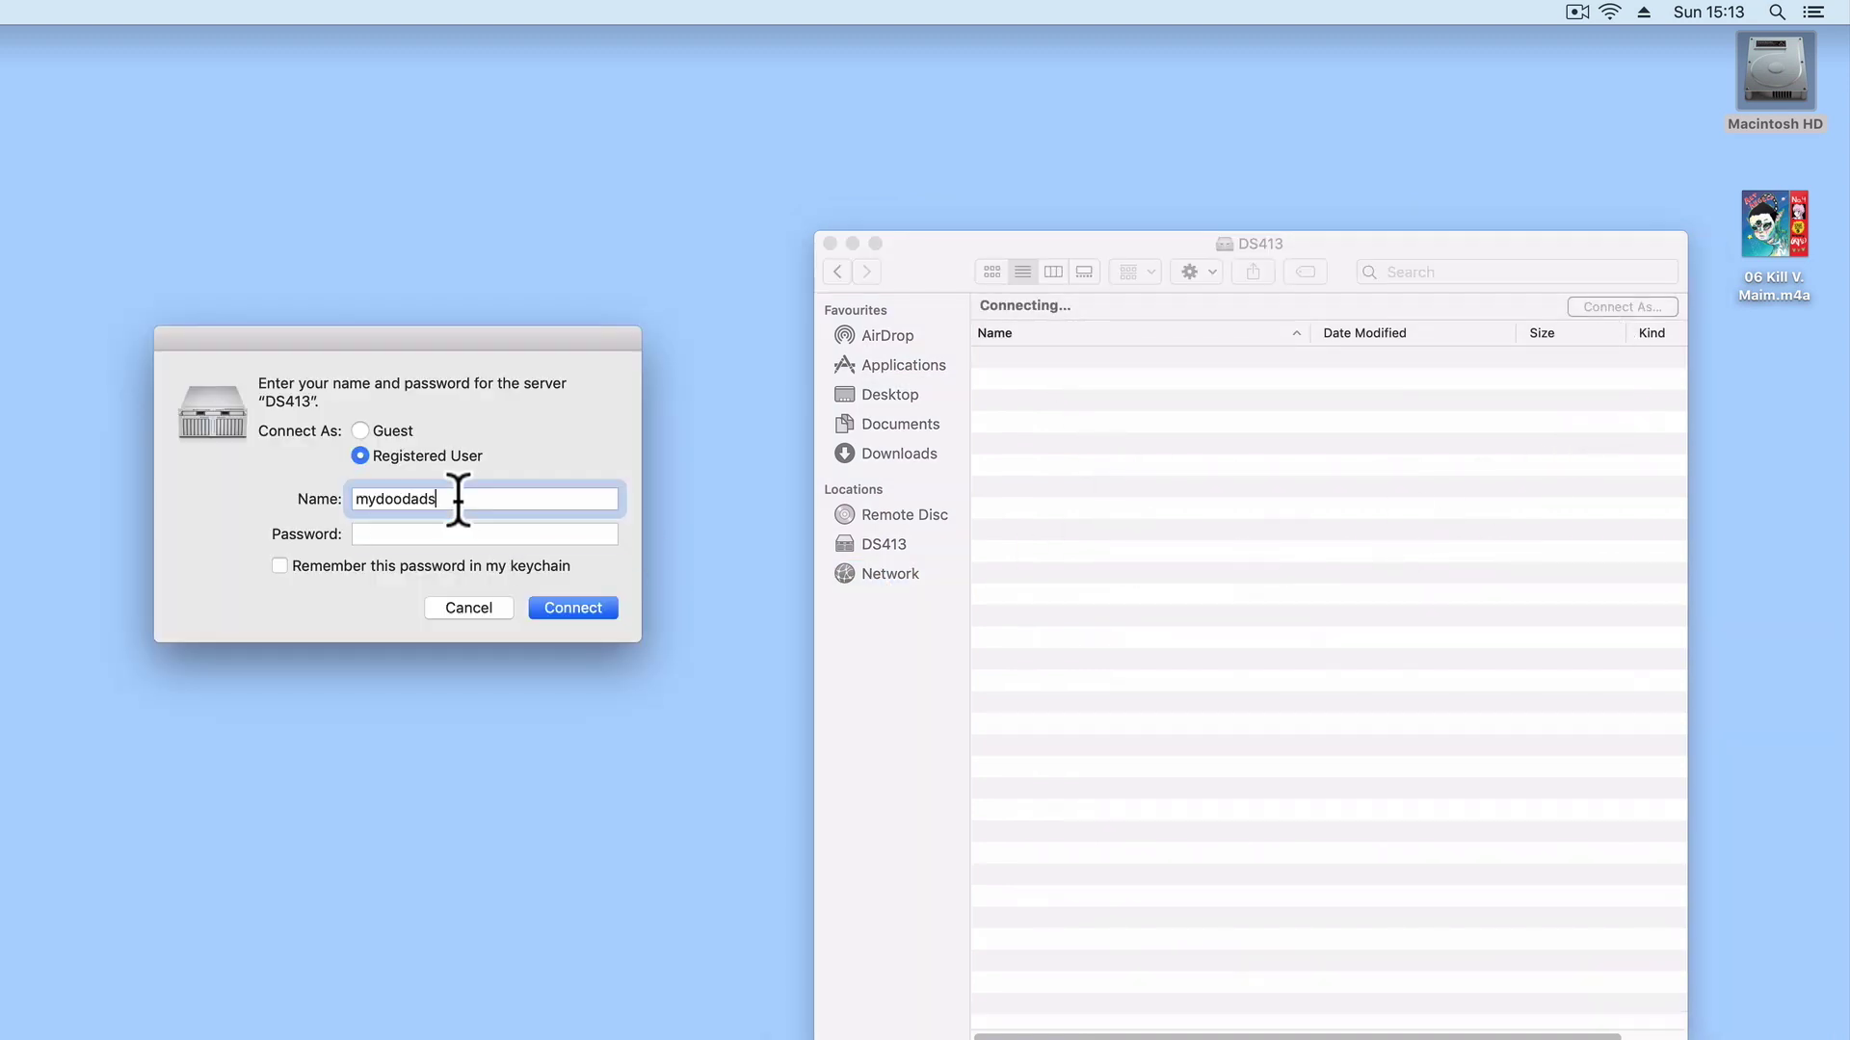
type("mr seeseeks")
key("Tab")
type("********")
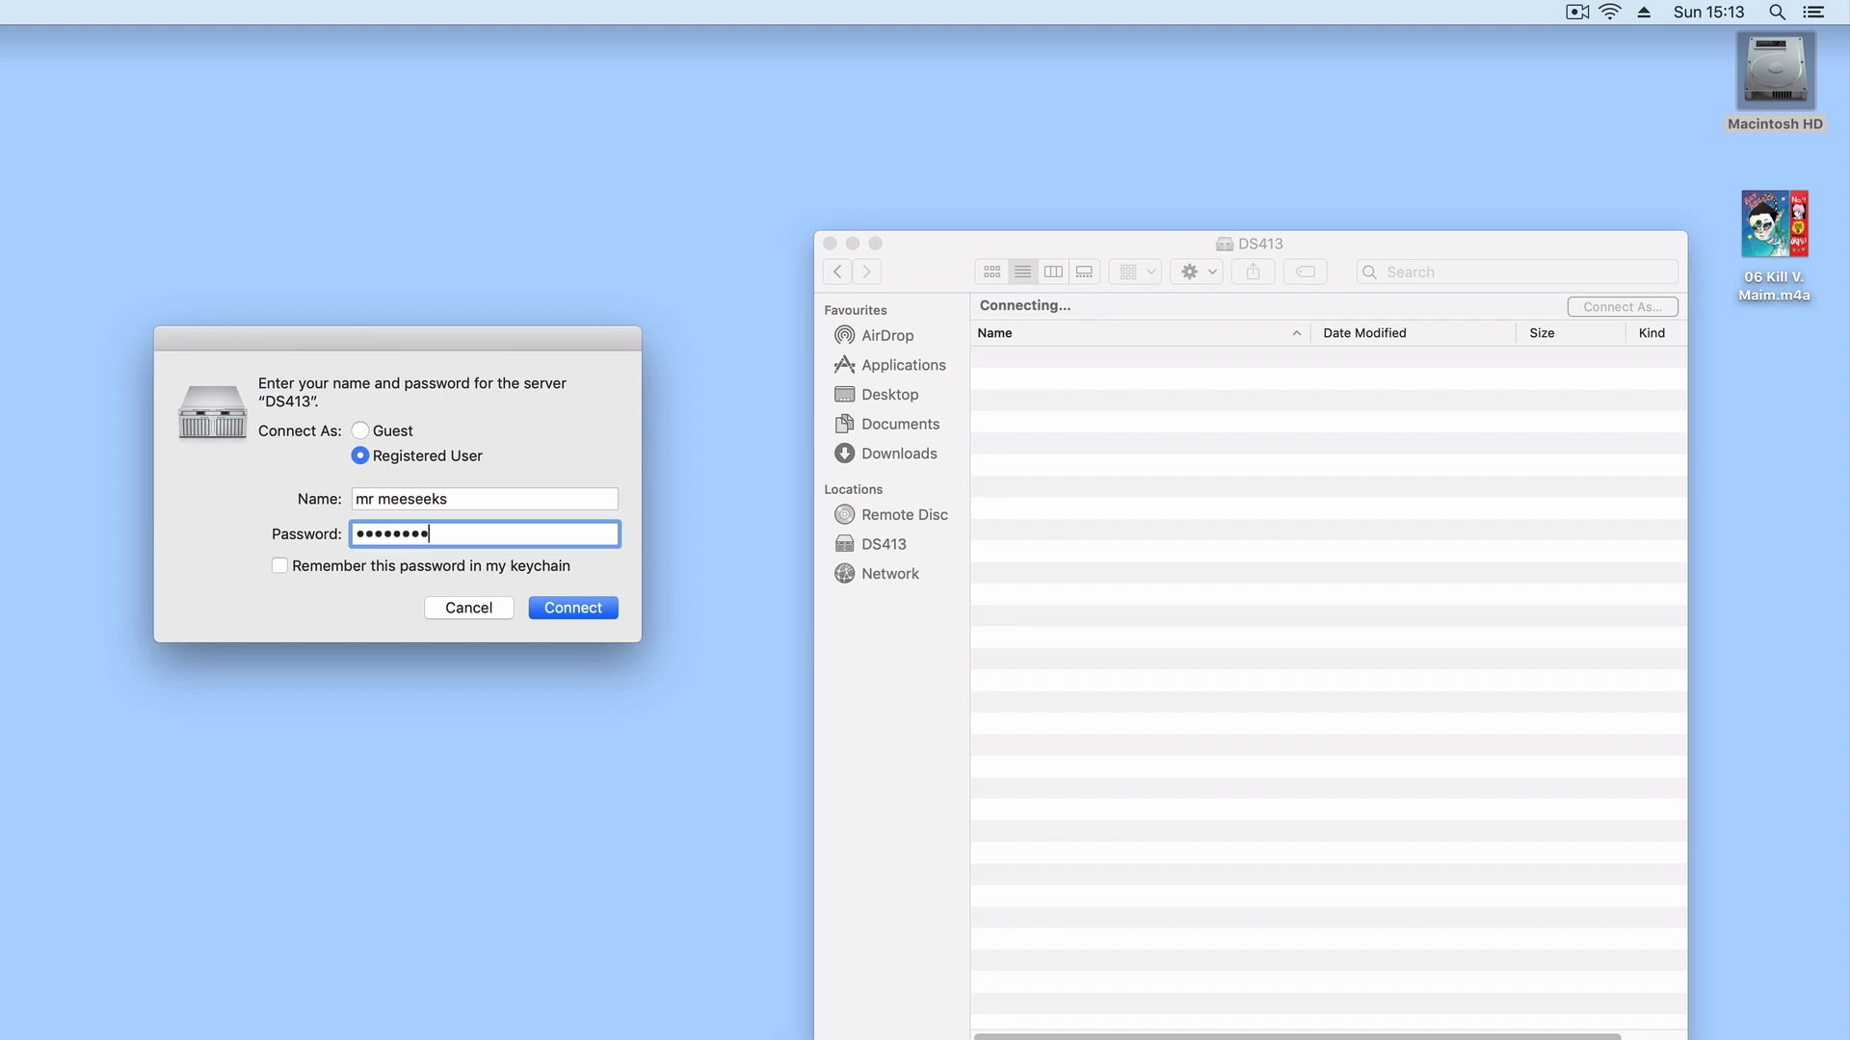
key("Return")
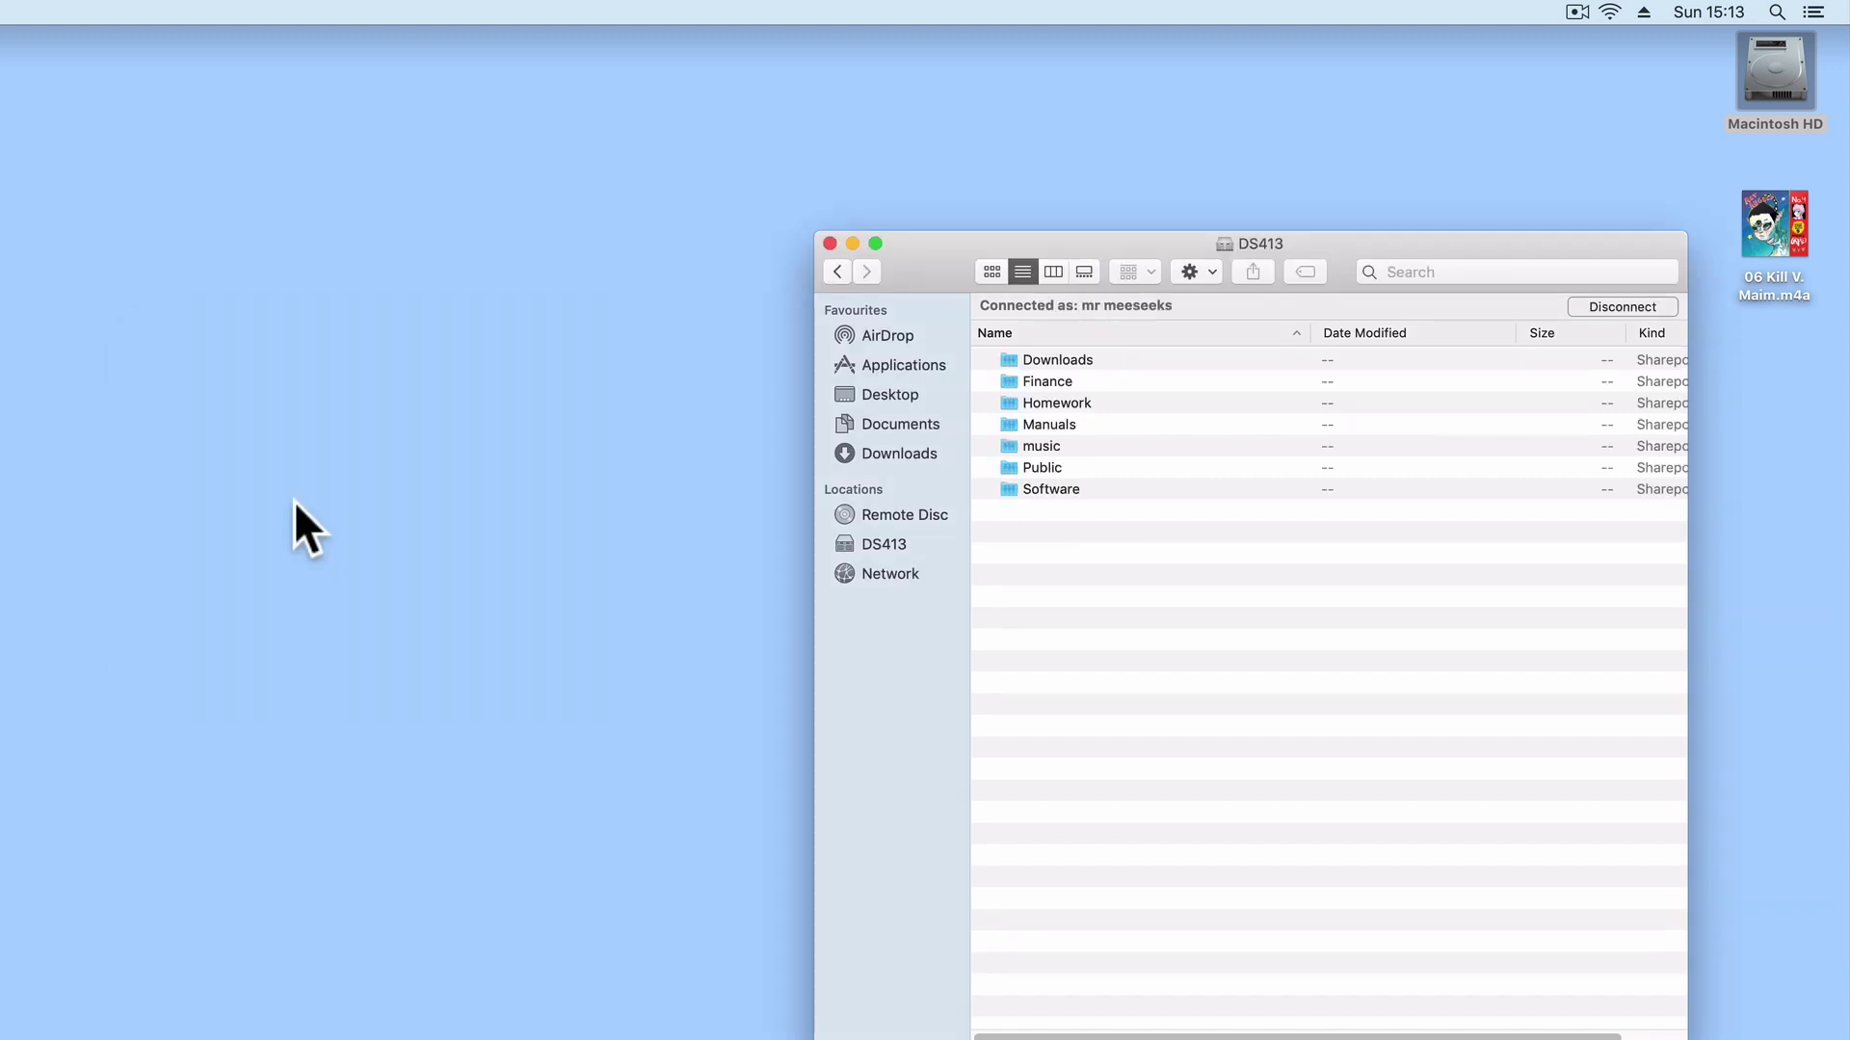
Copy 06 Kill V. Maim.m4a from the desktop into the music shared folder, then close the window
left_click(1046, 445)
double_click(1046, 445)
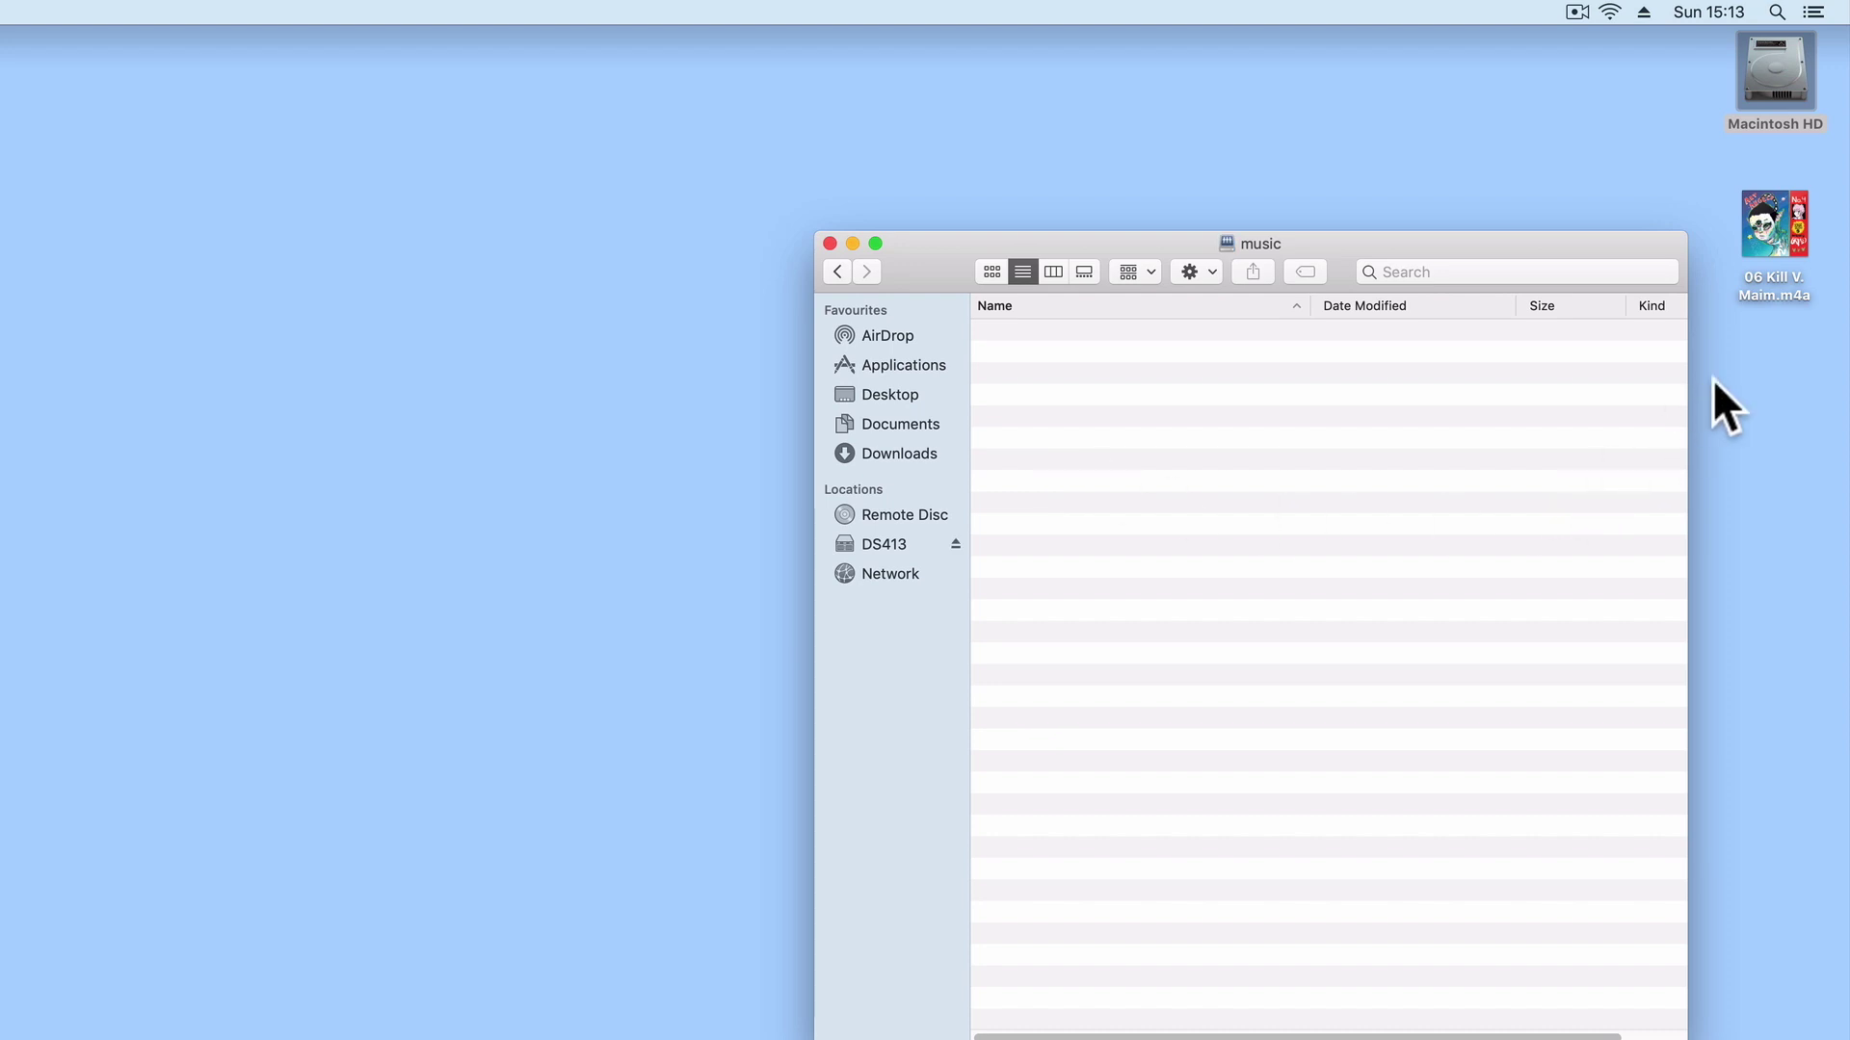
left_click_drag(1791, 246, 1151, 445)
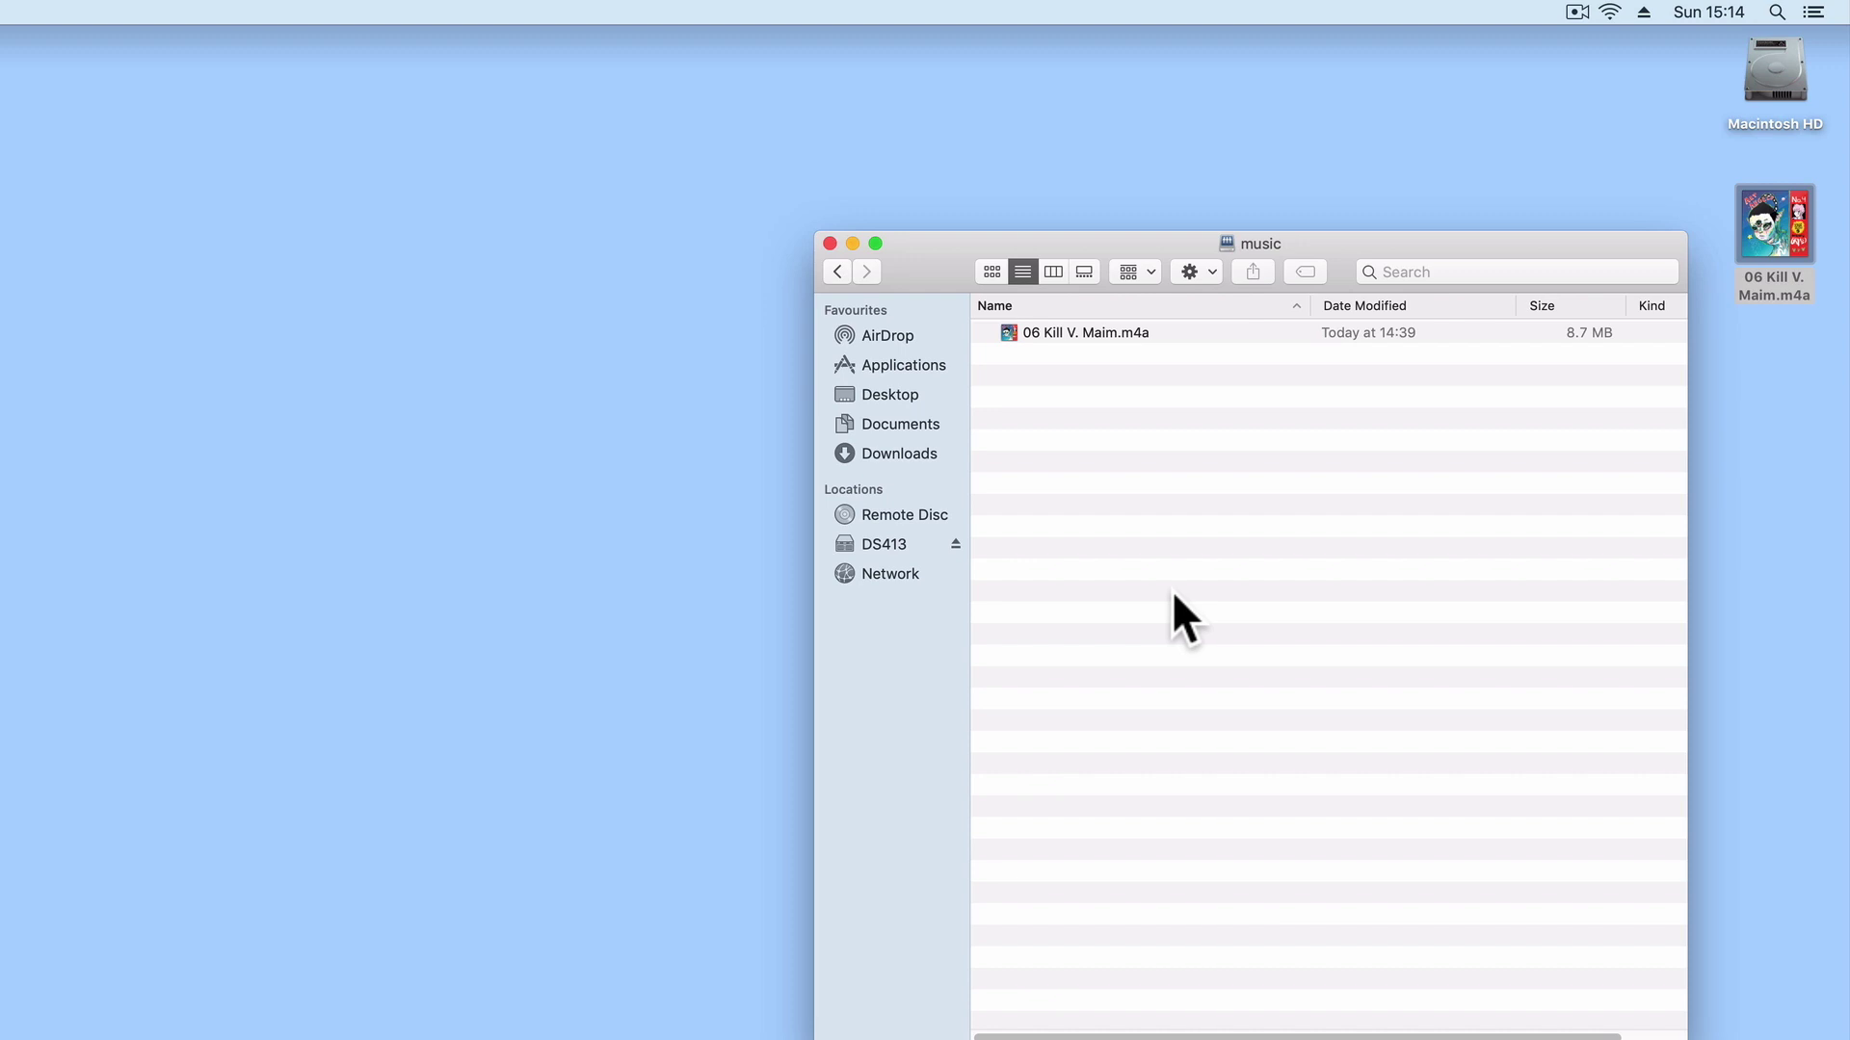
left_click(829, 243)
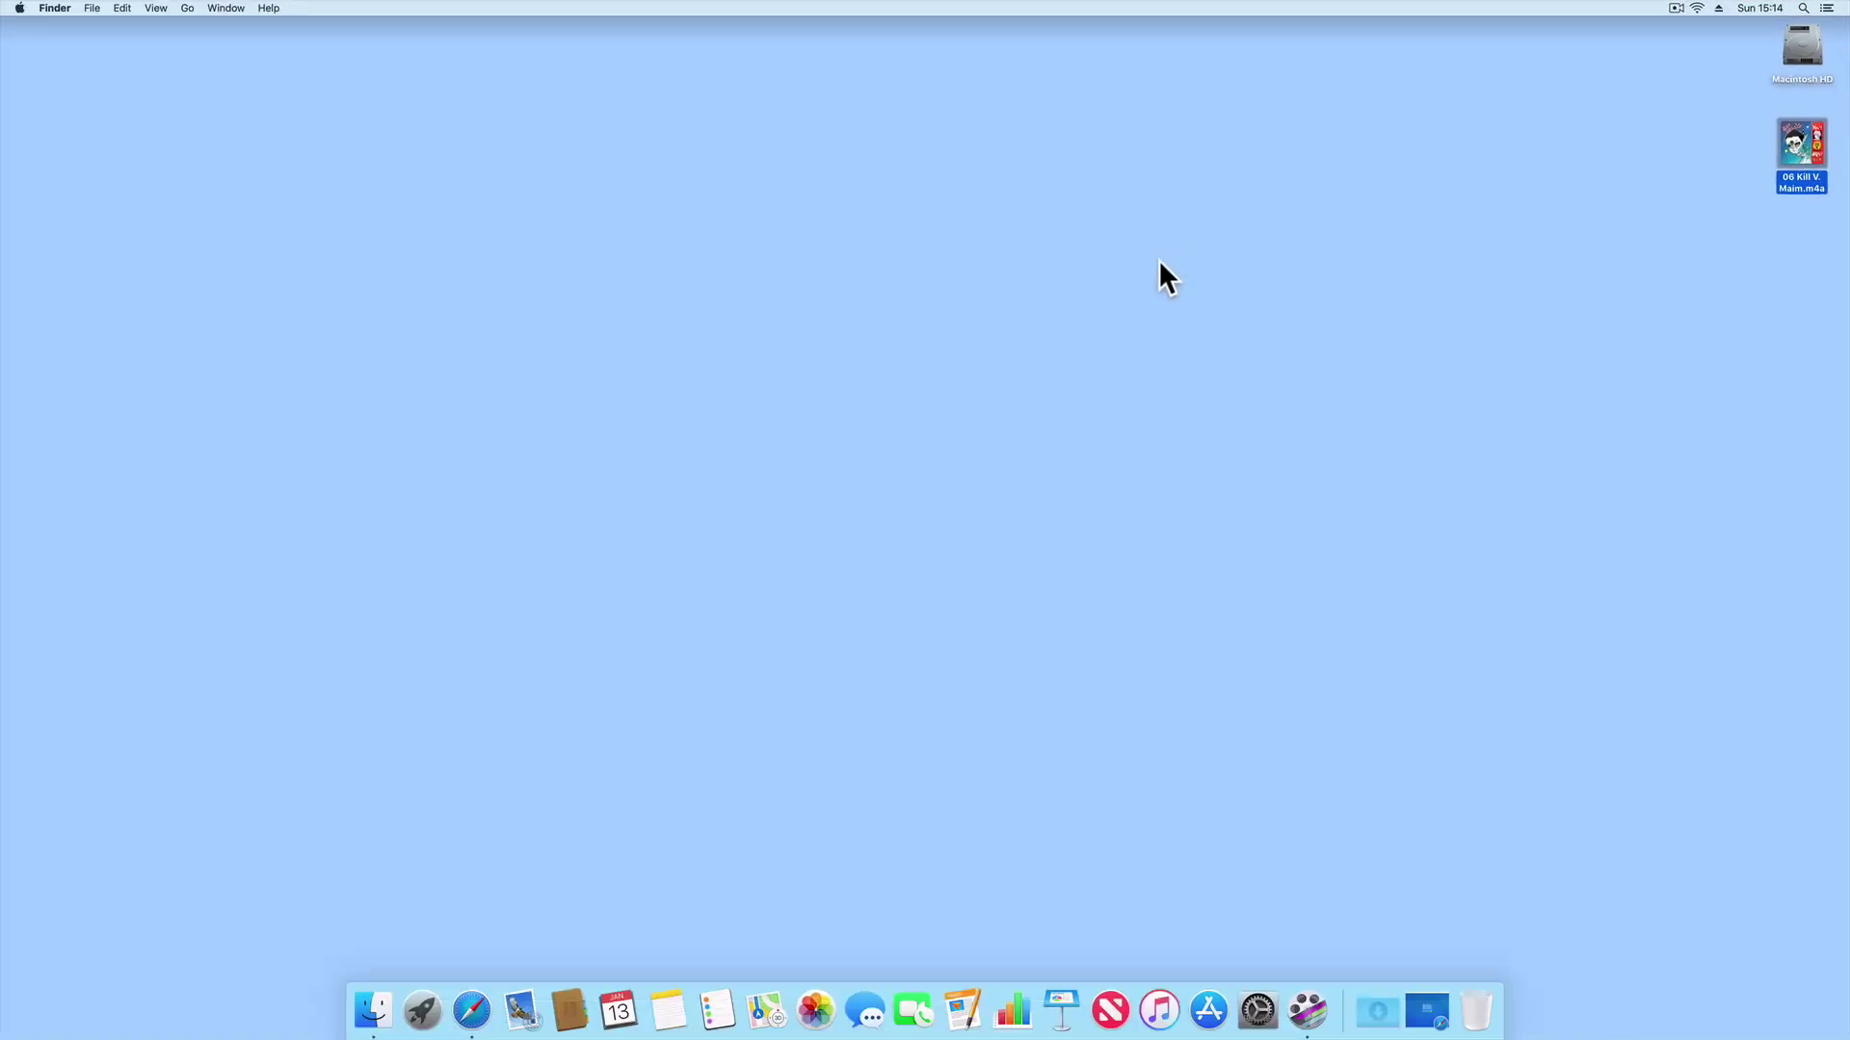
Load the DS413 login page at 192.168.1.2 in Safari
left_click(482, 1011)
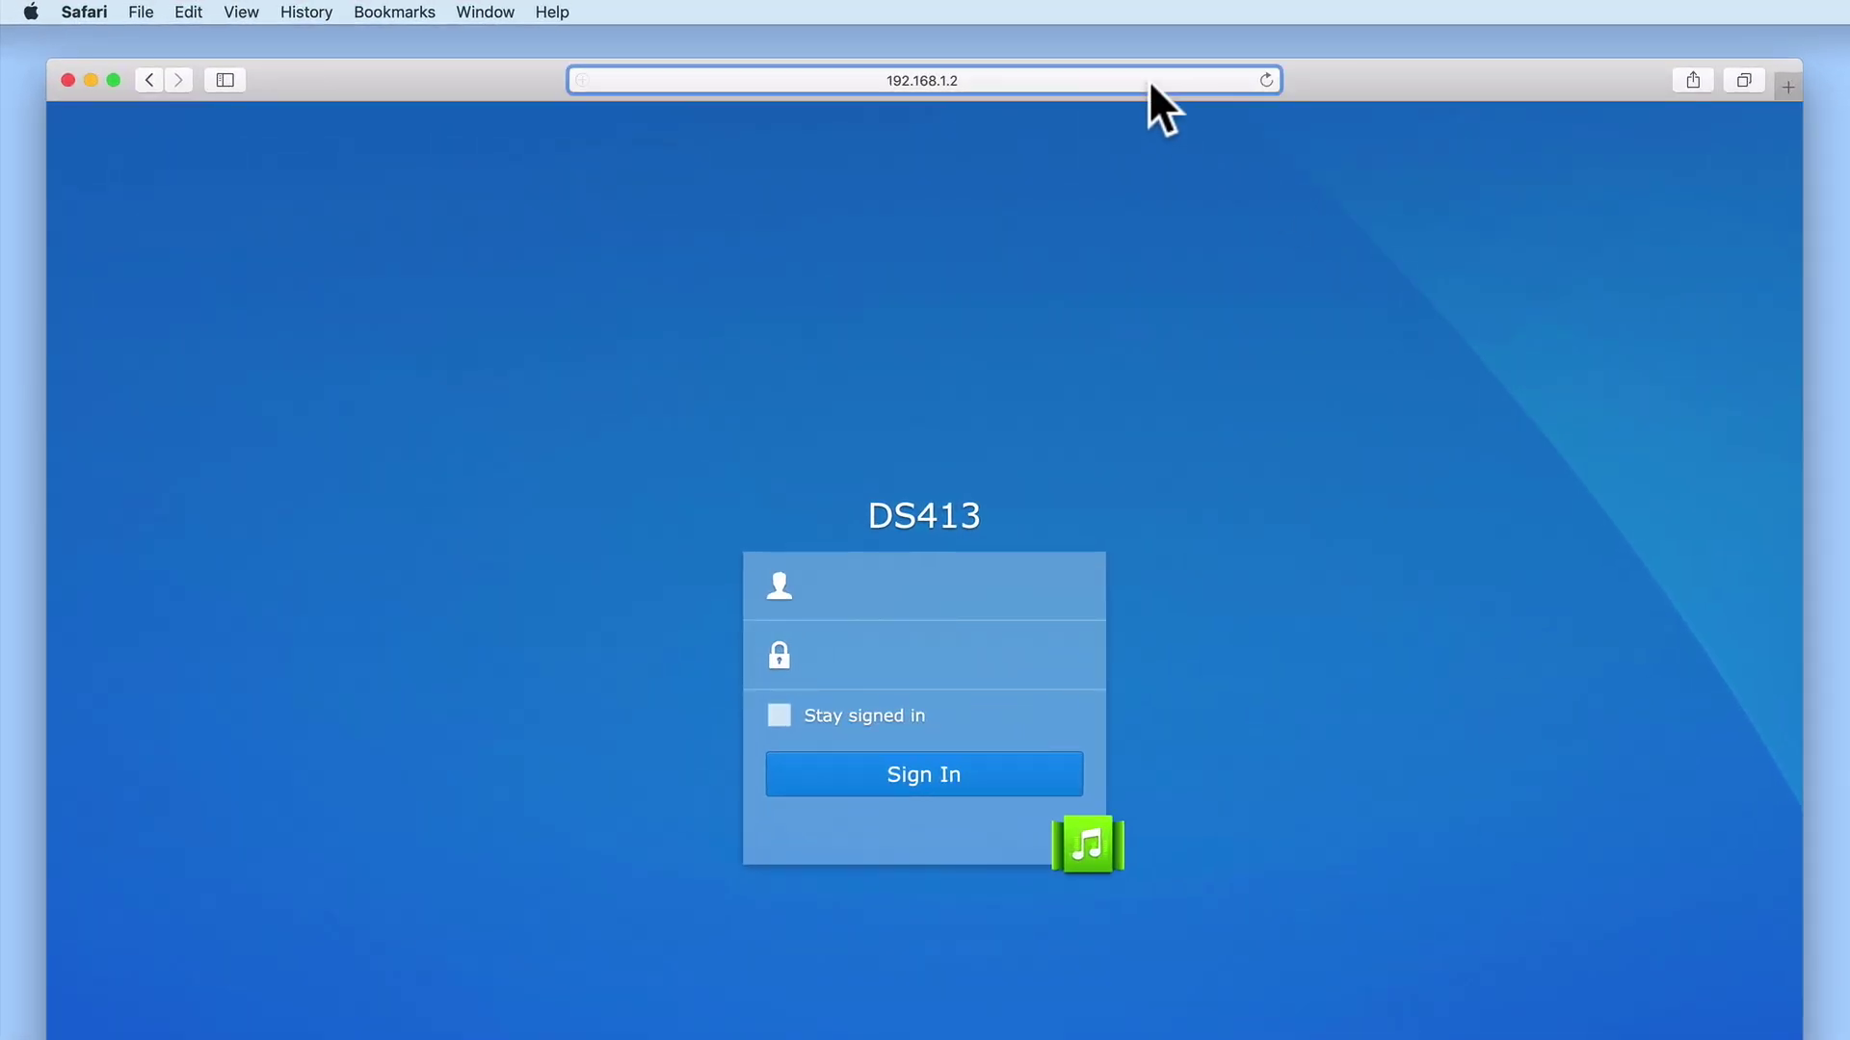
left_click(1148, 80)
left_click(814, 84)
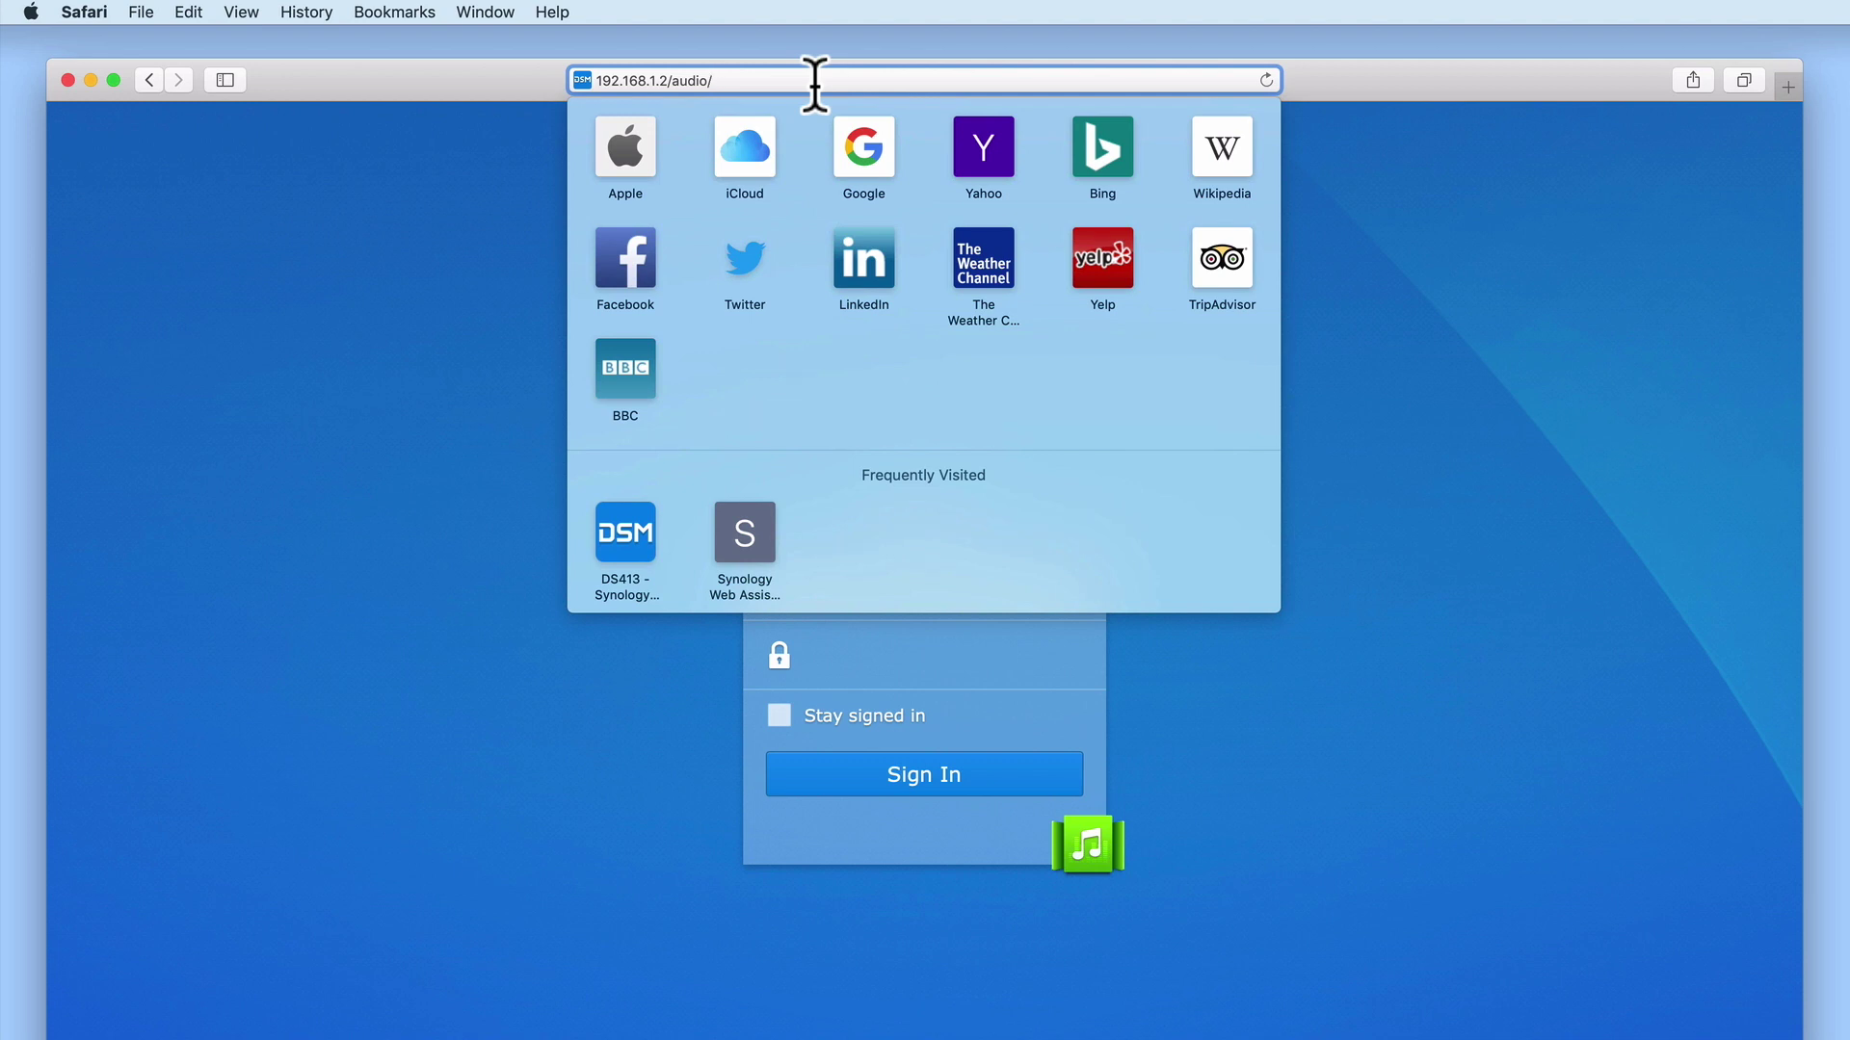
key("Return")
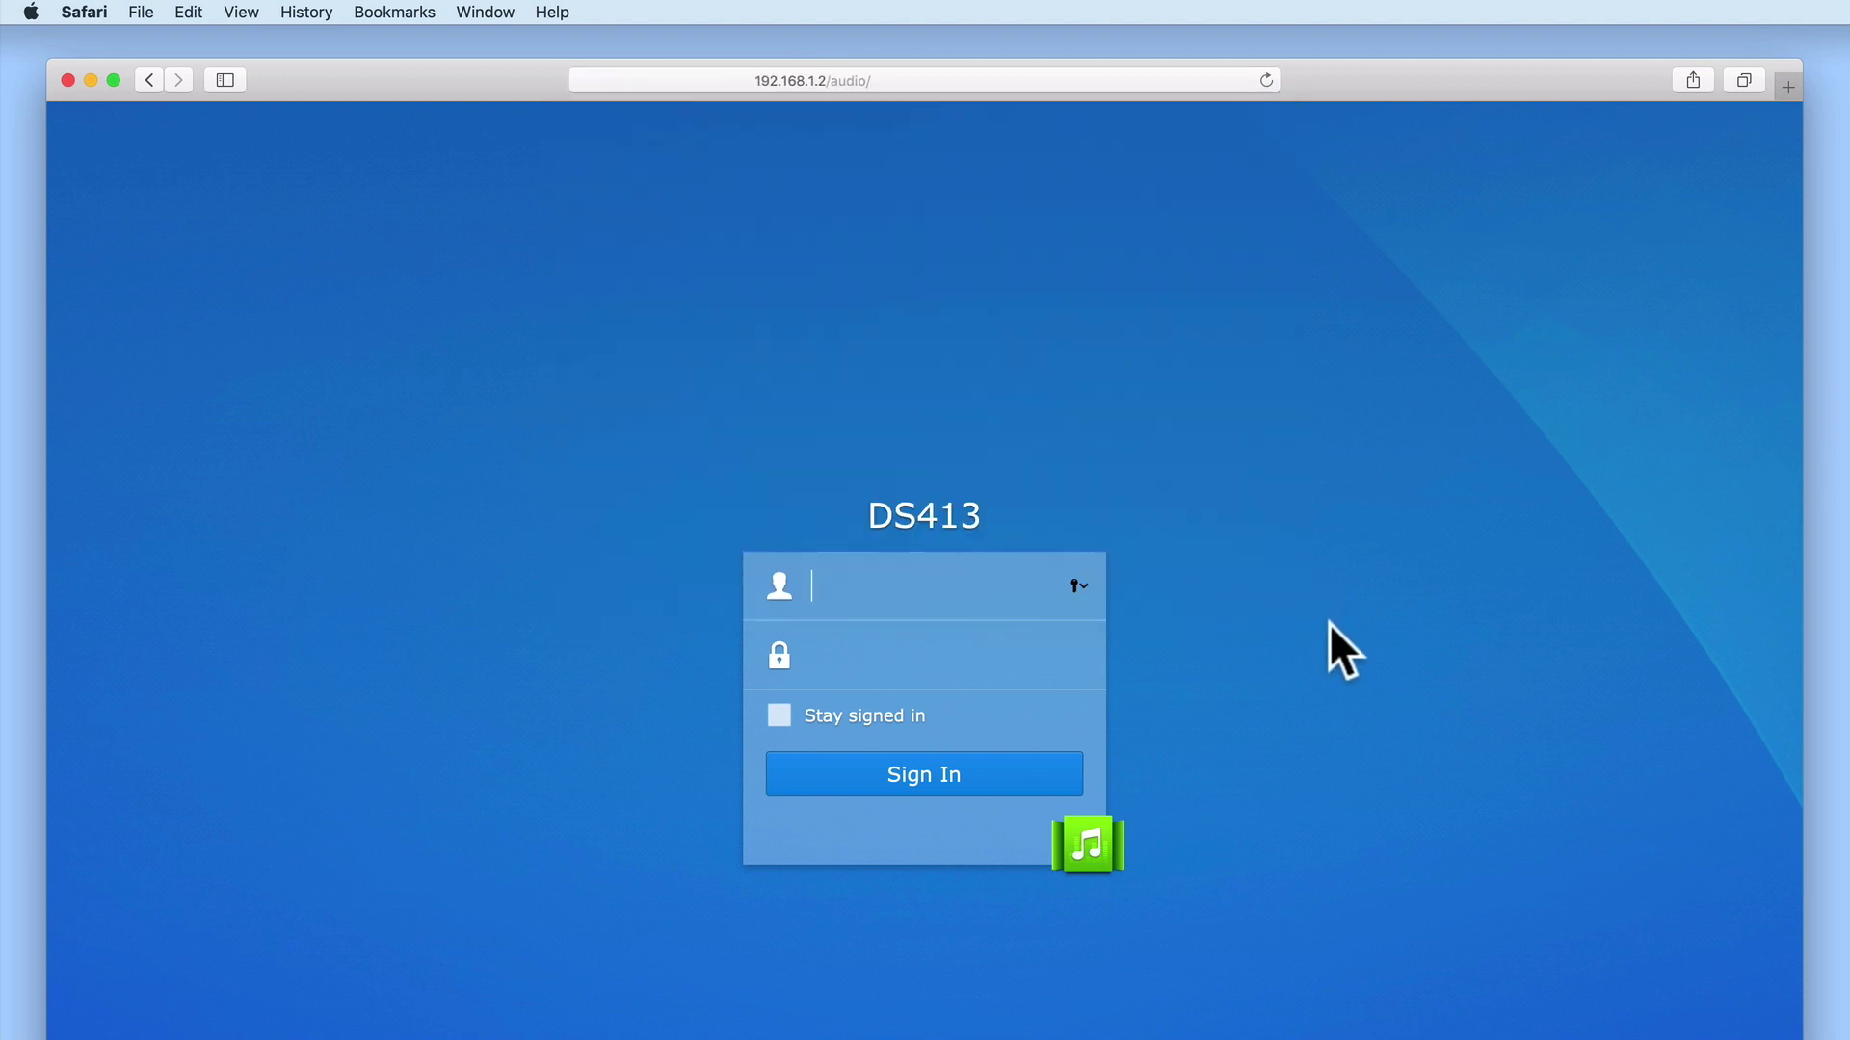
Sign in with the registered account's user name and password, declining to save the password
type("mr ")
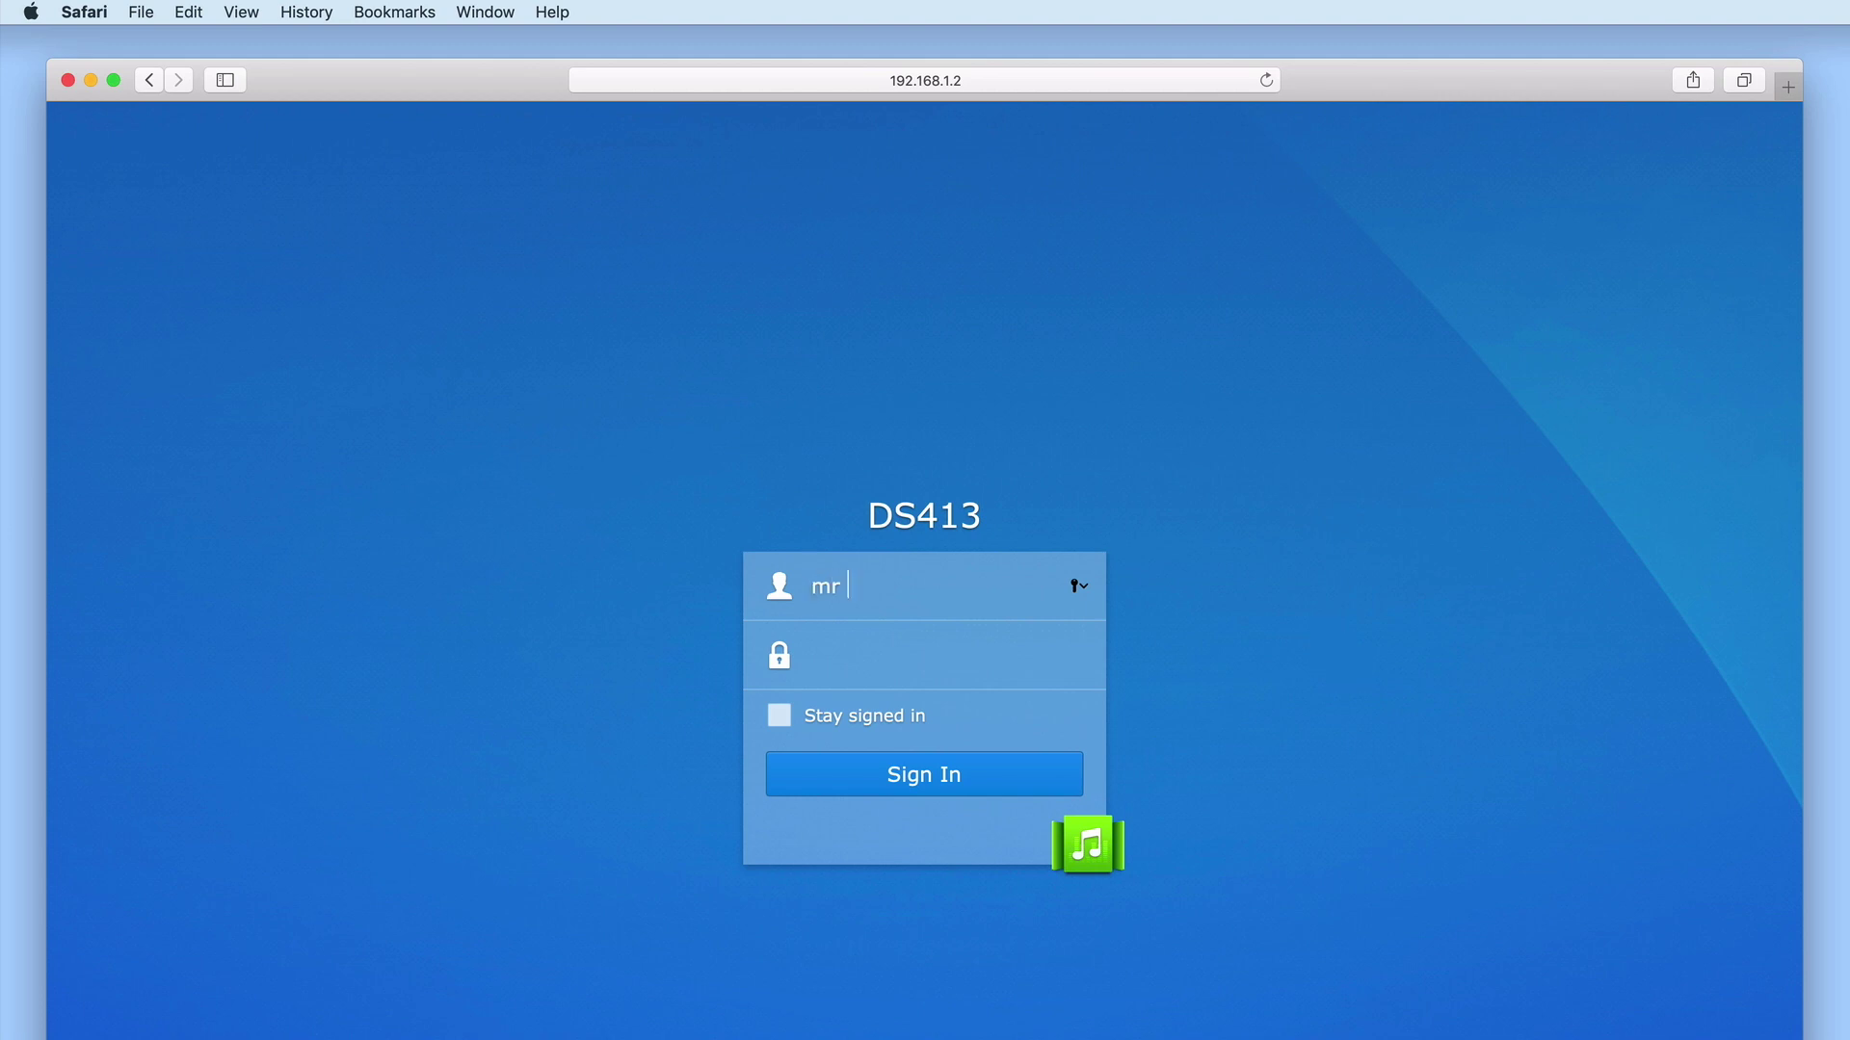
type("meeseeks")
key("Tab")
type("••••••••")
key("Return")
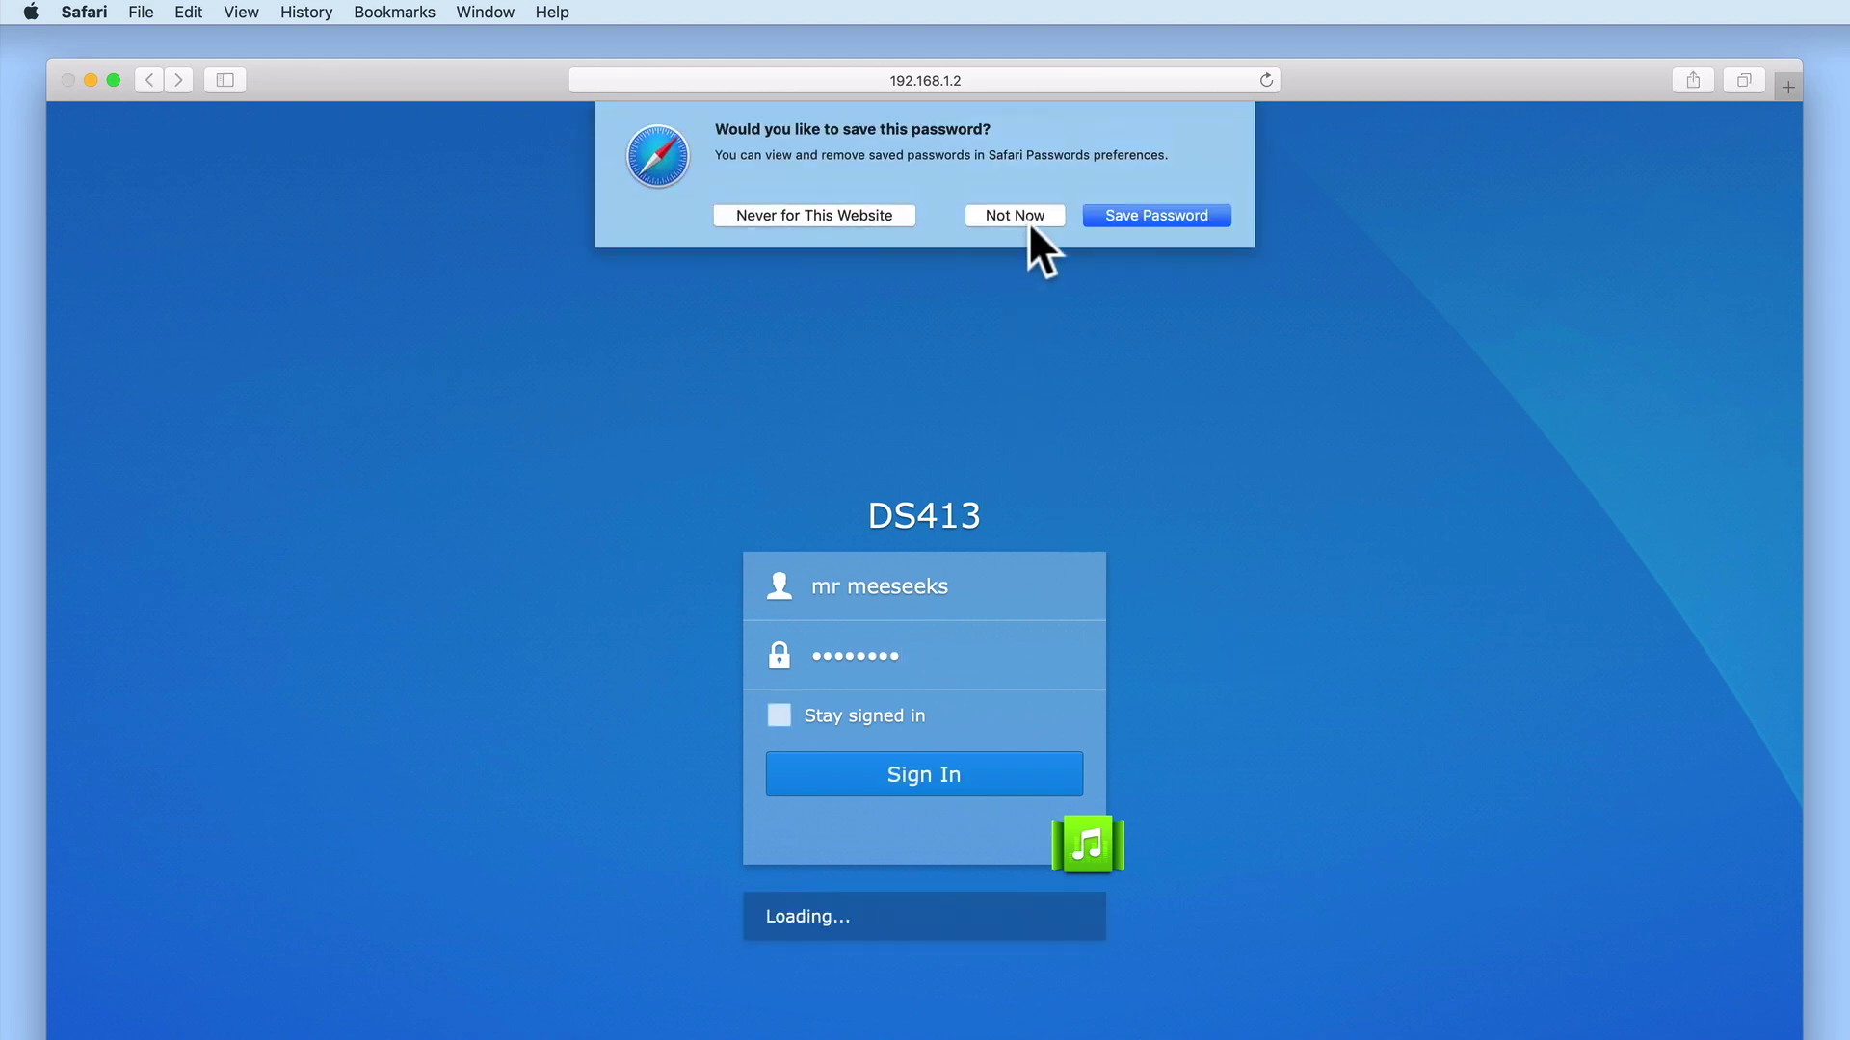
left_click(1027, 222)
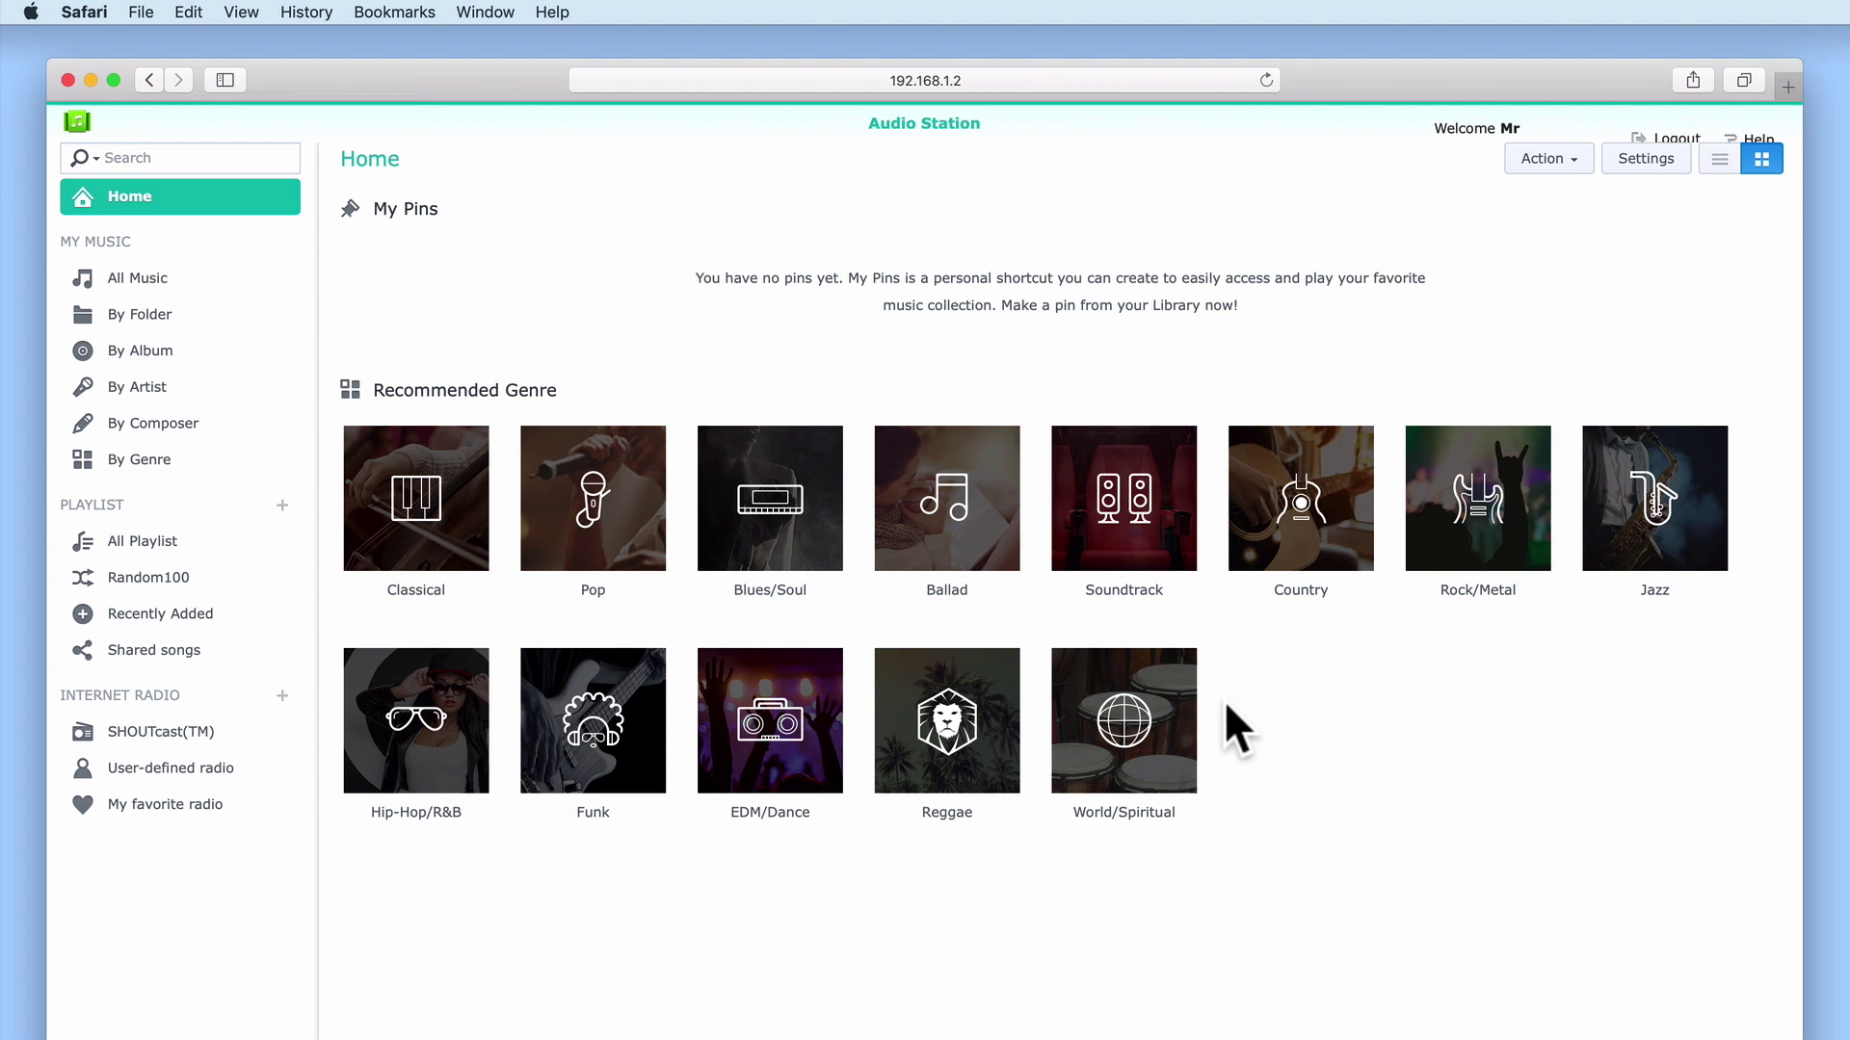
Bring up Safari's menu holding the per-site options for the Audio Station page
left_click(103, 8)
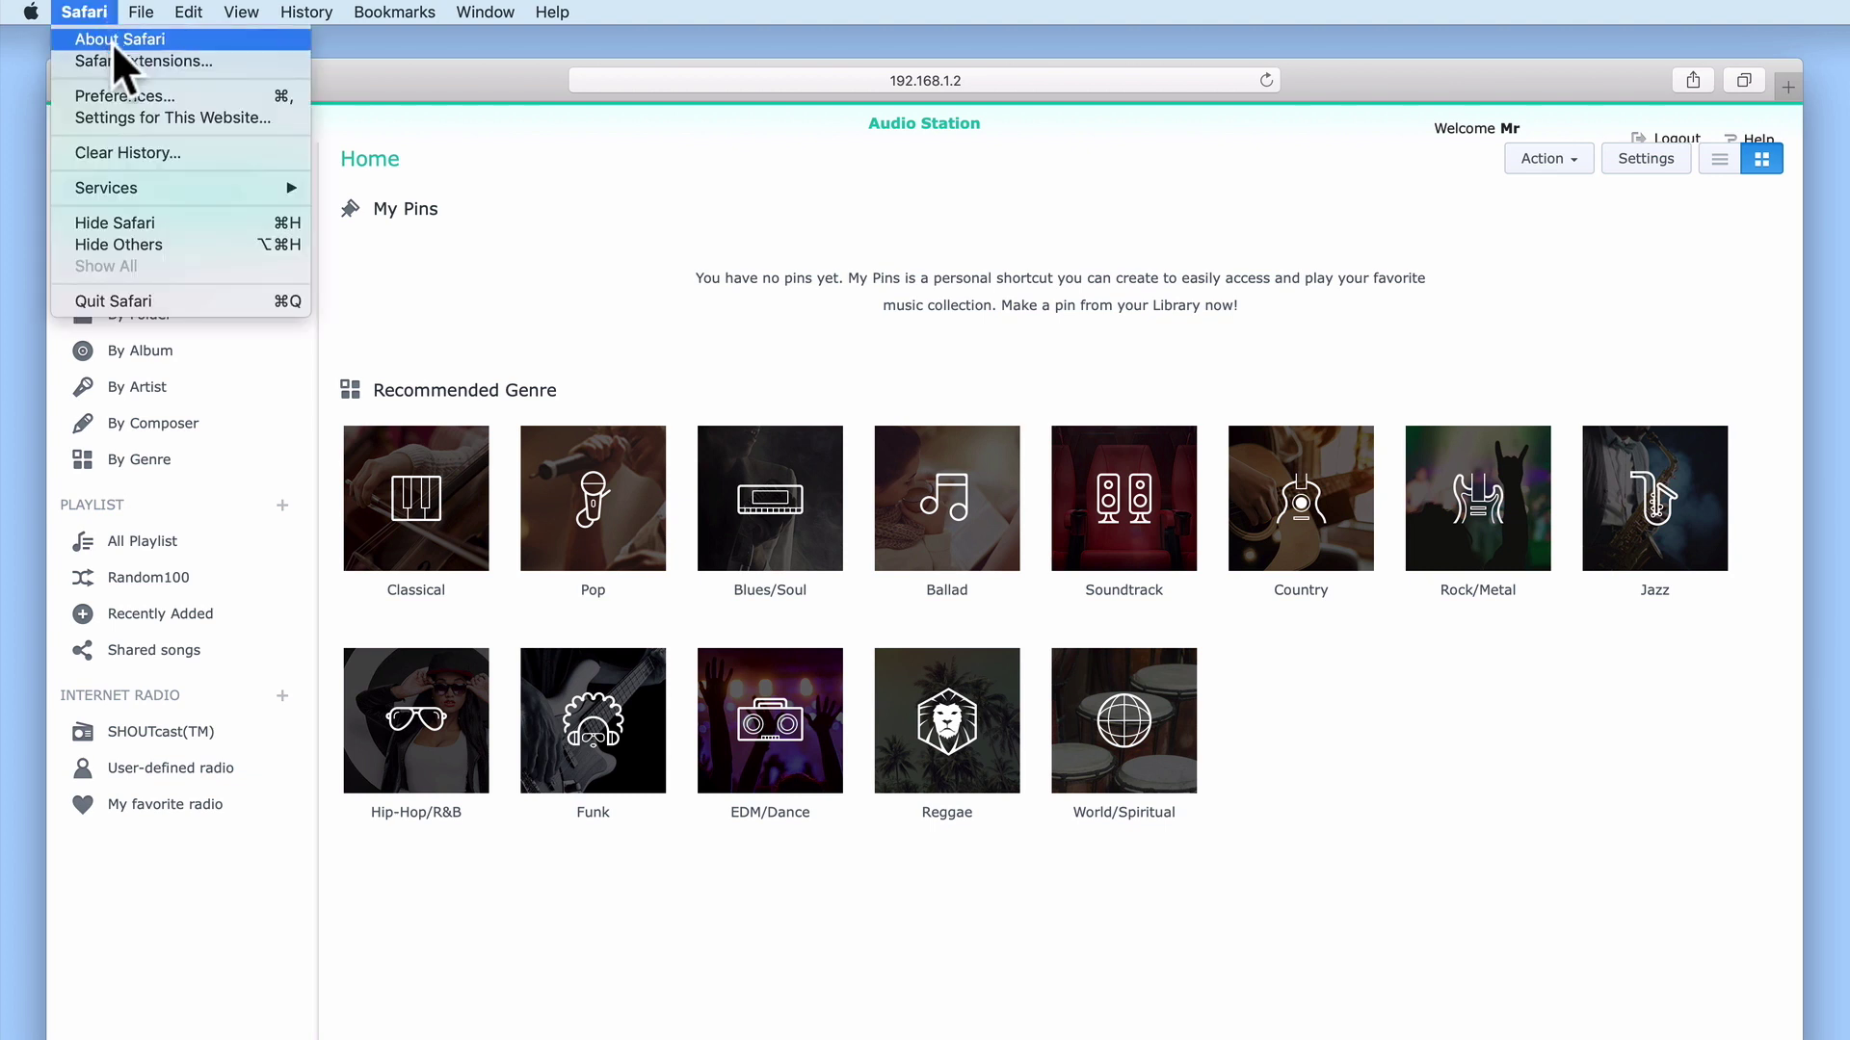
Set Auto-Play to Allow All Auto-Play in Safari's Settings for This Website, then close the panel
left_click(215, 120)
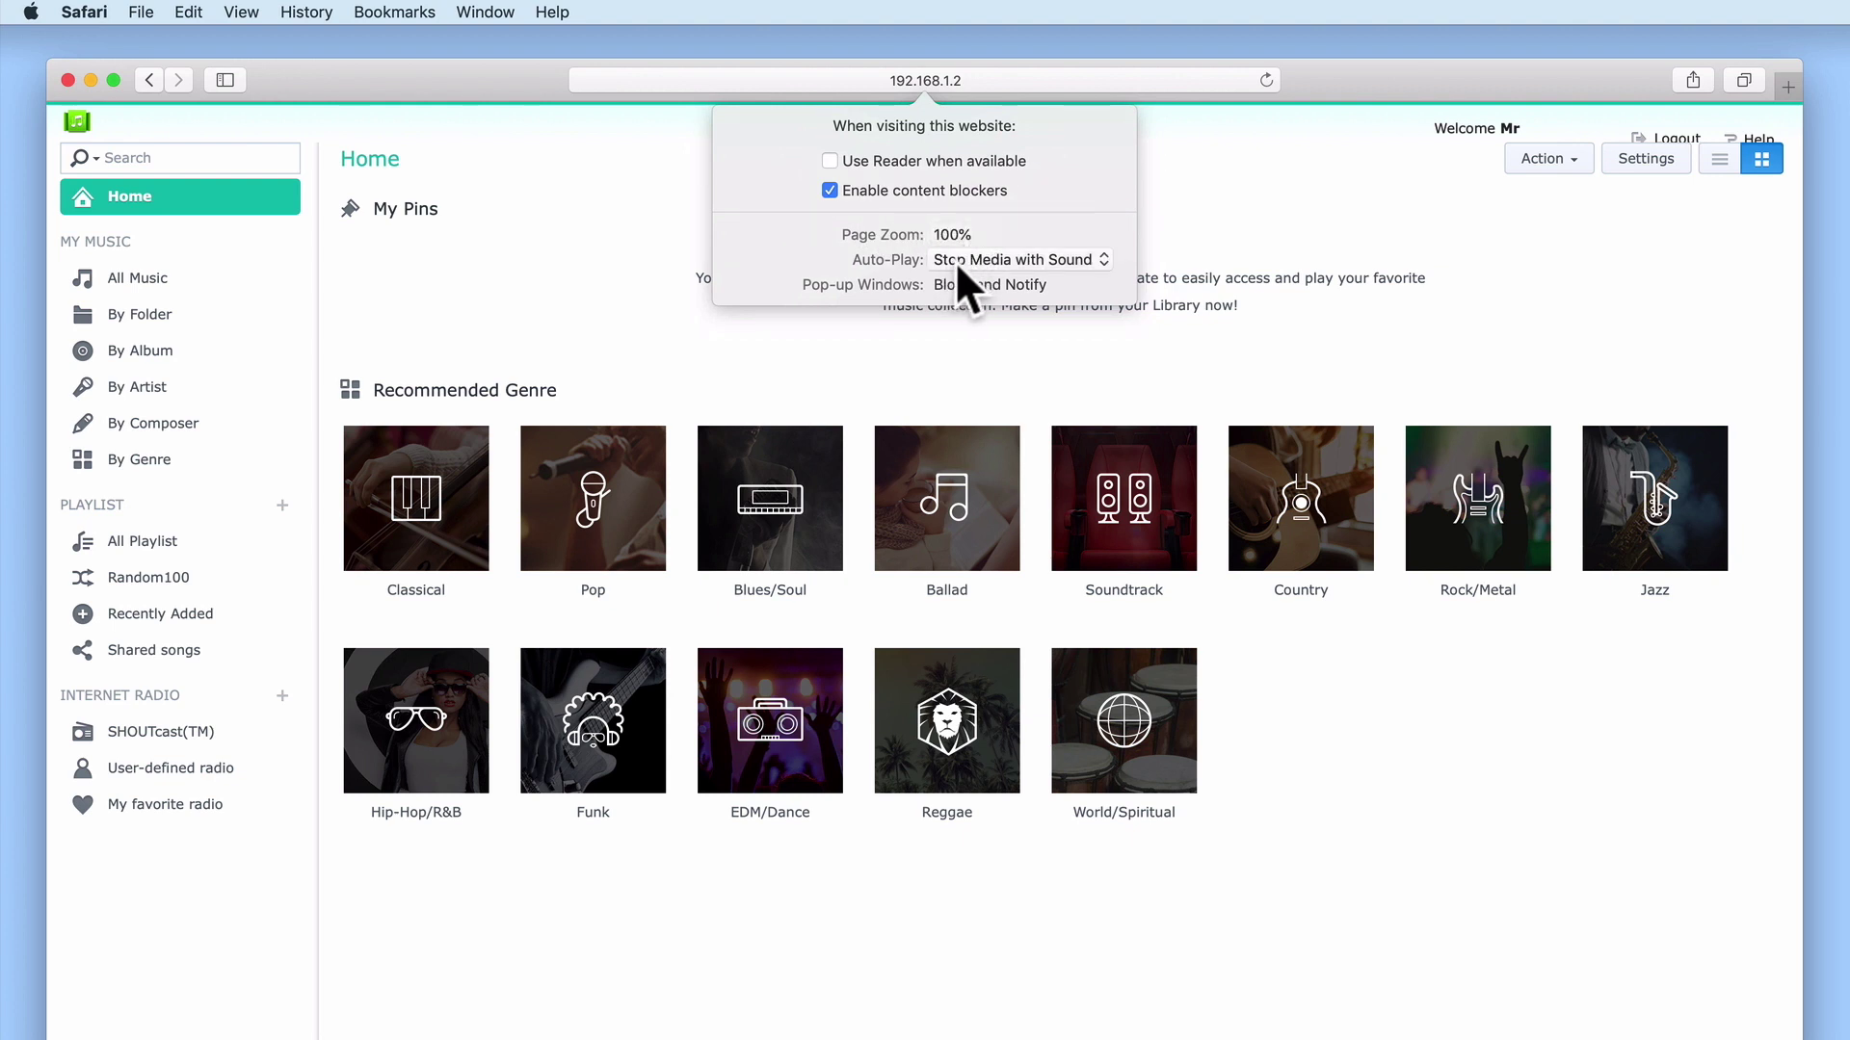
left_click(1089, 260)
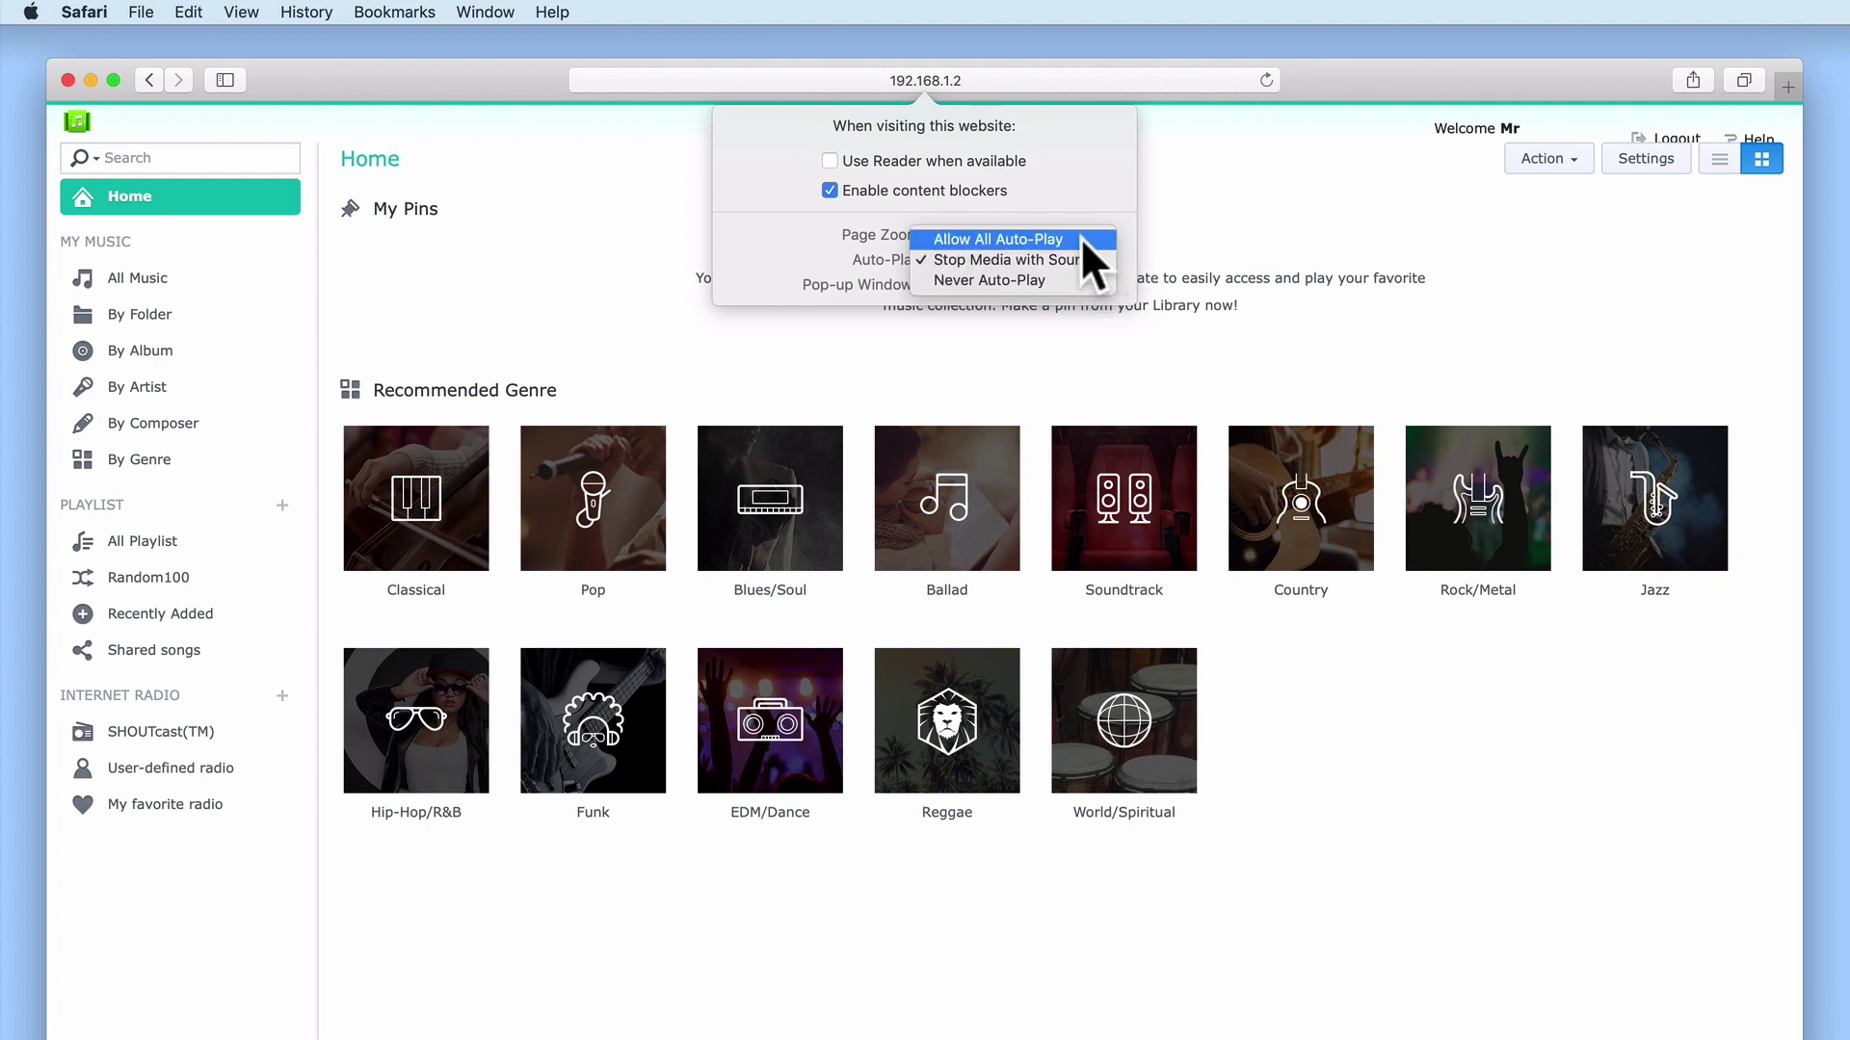
left_click(1081, 240)
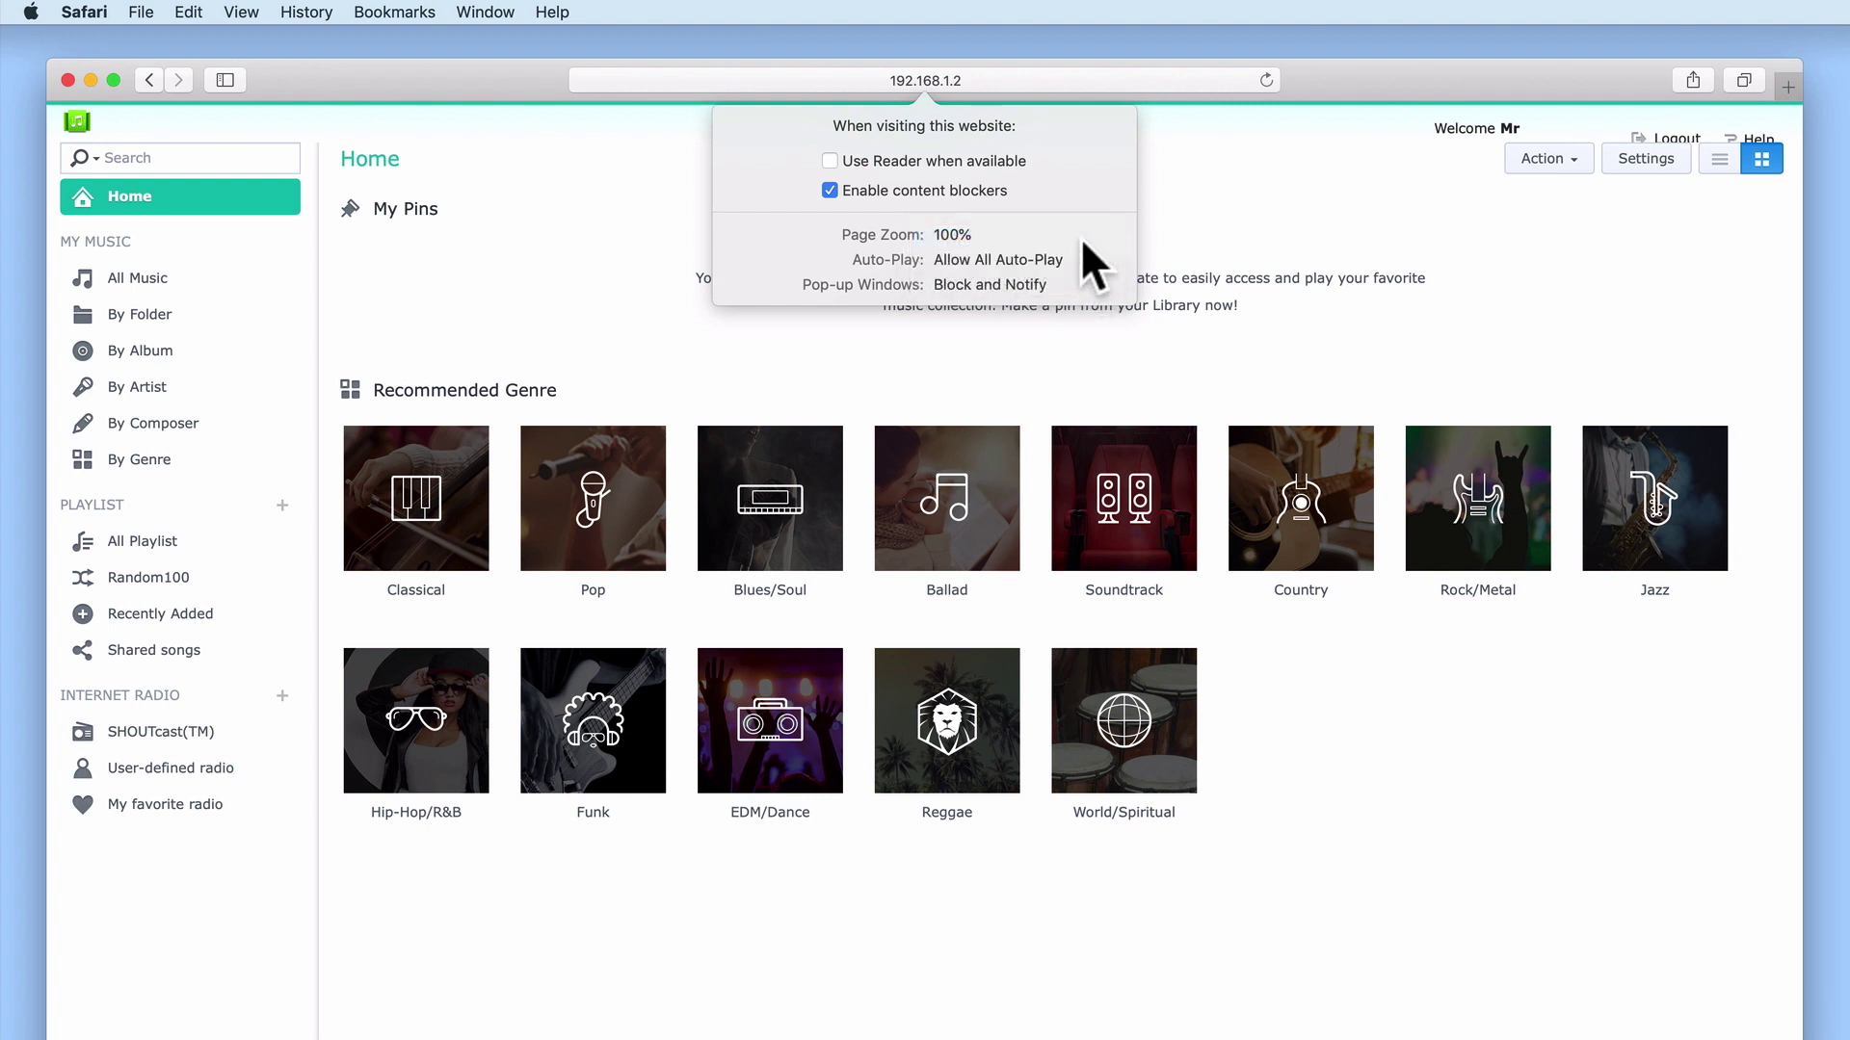
left_click(1183, 228)
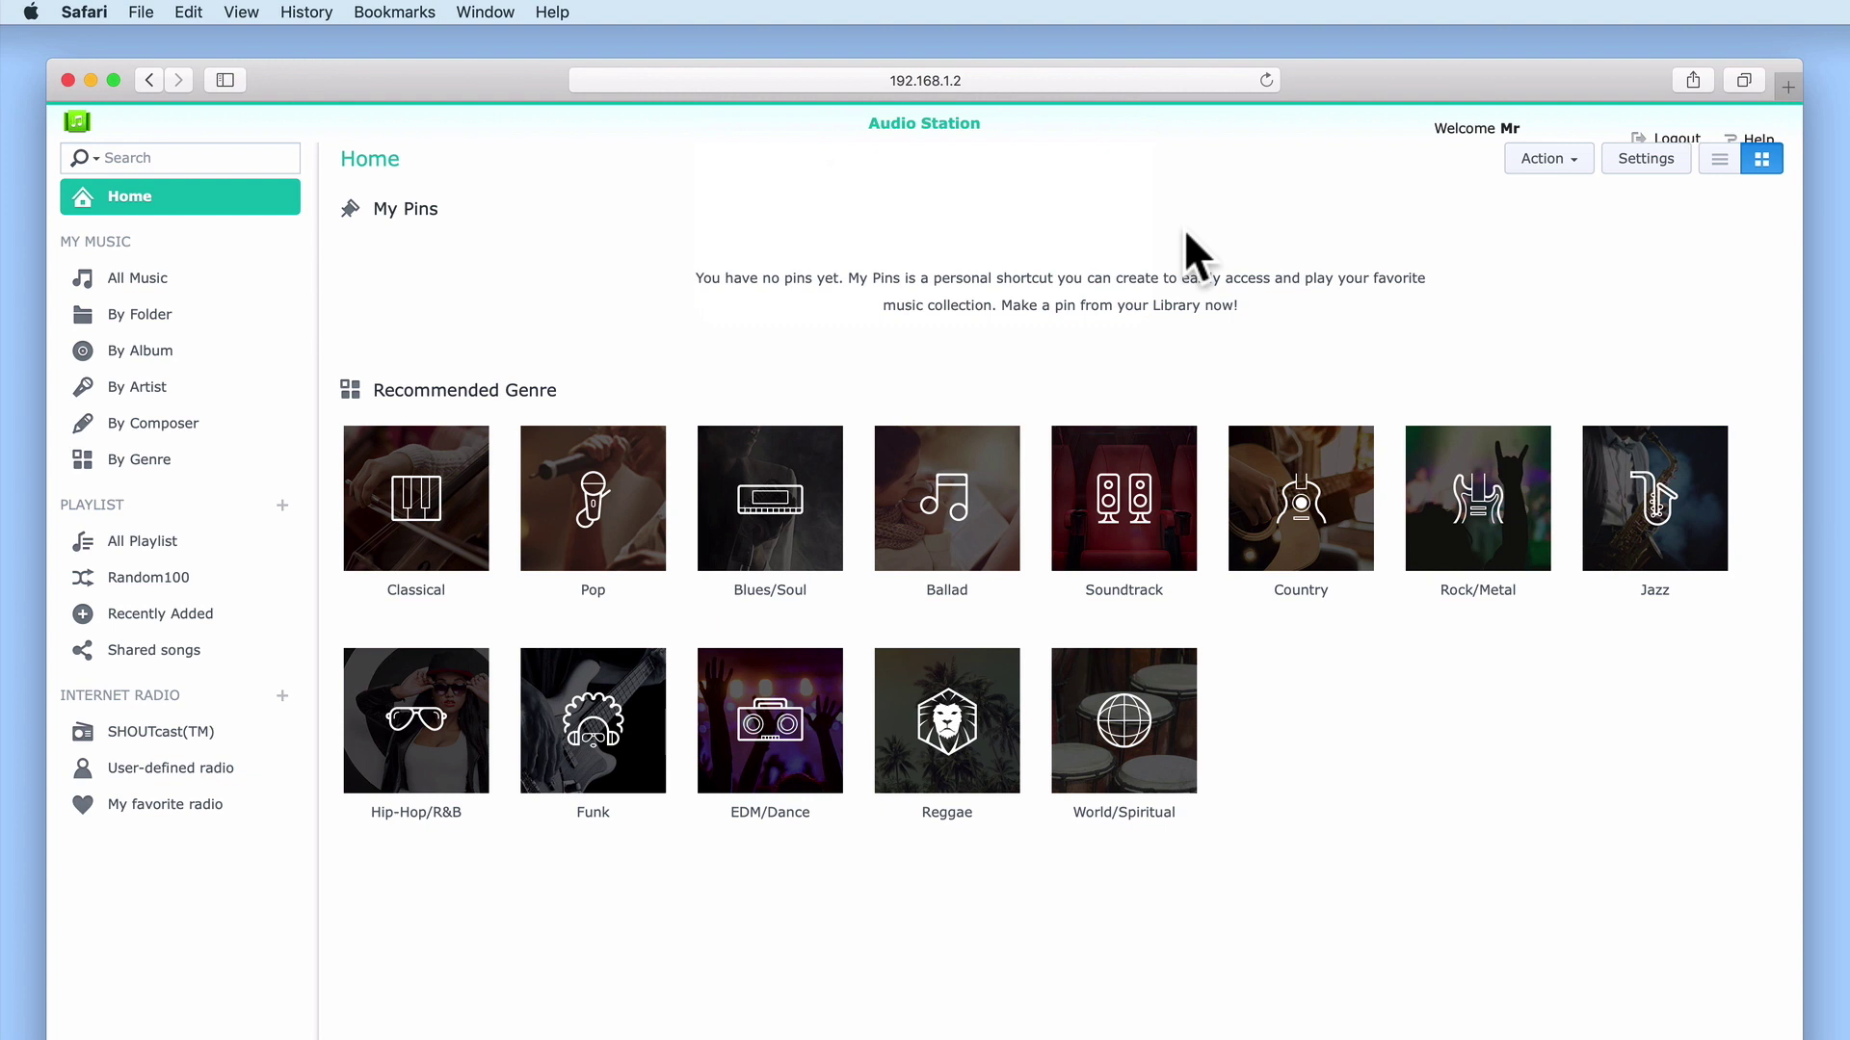
Put the cursor in Audio Station's sidebar Search box to begin a library search
left_click(209, 159)
Search the library for 'grimes' and open the Grimes artist result
type("grimes")
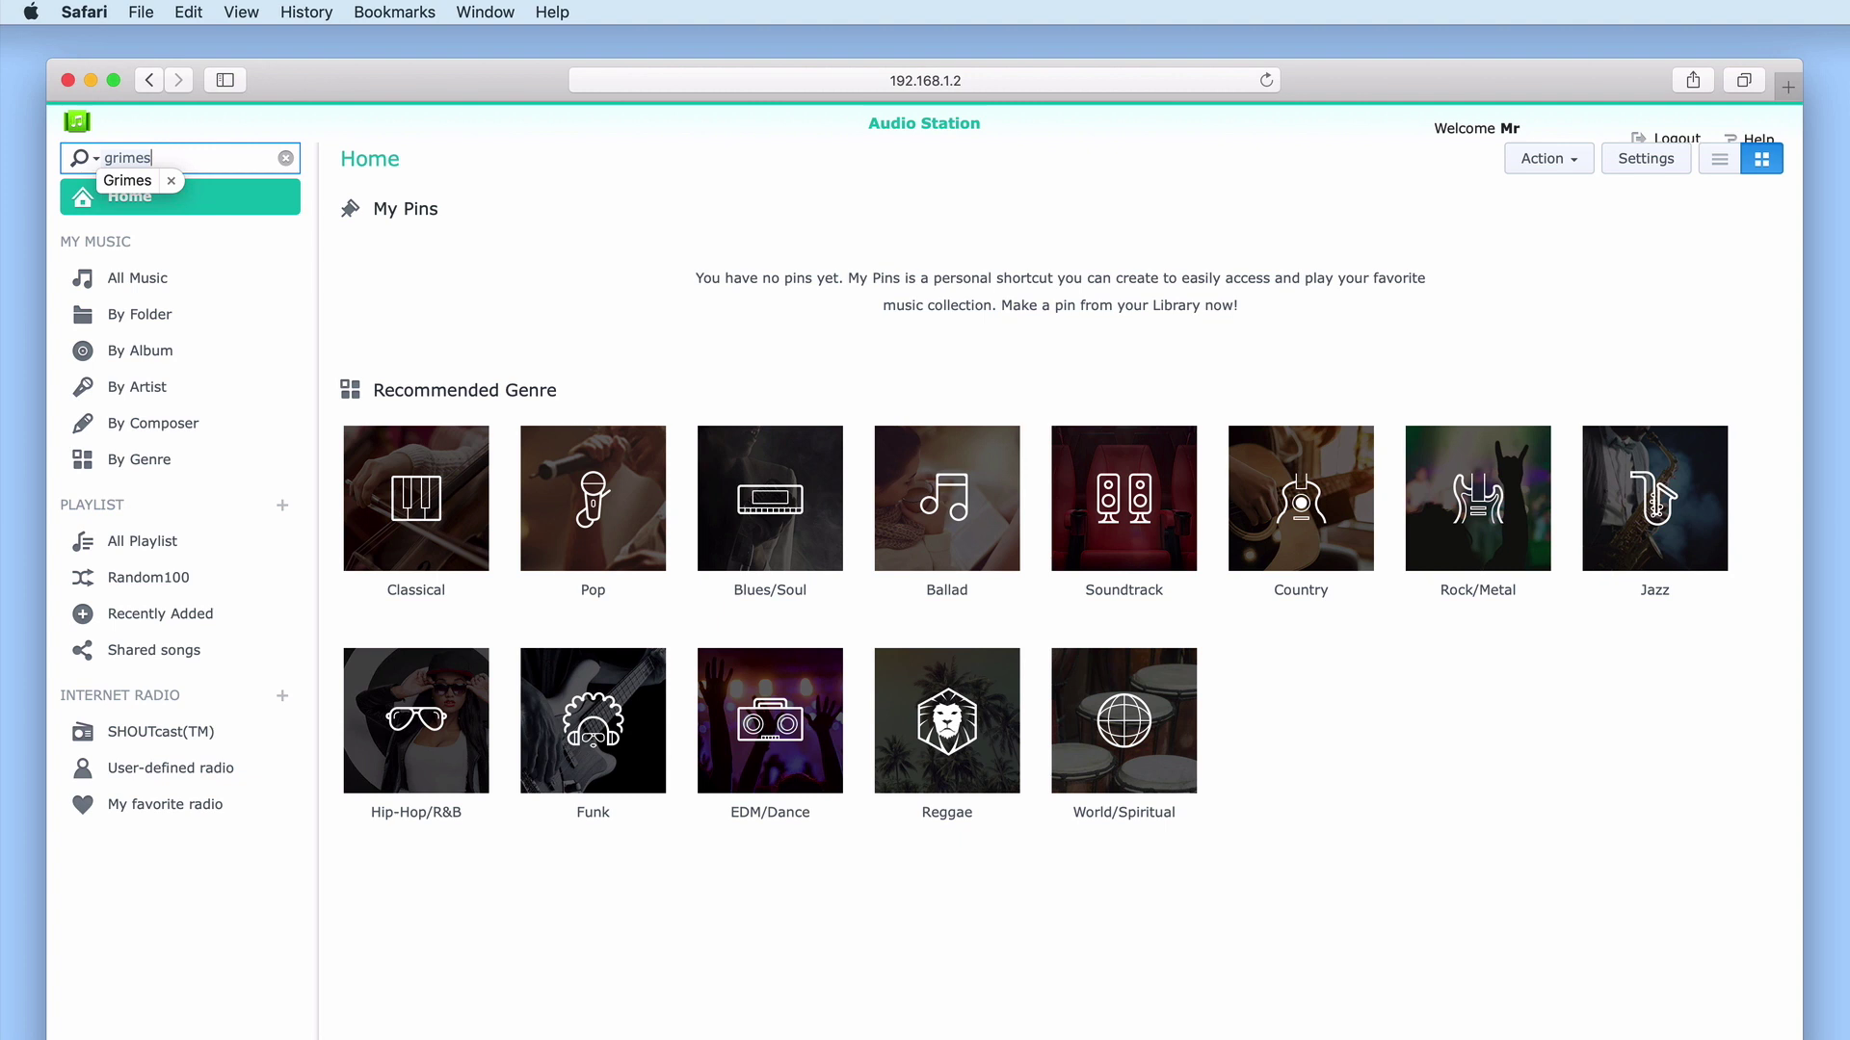
key("Return")
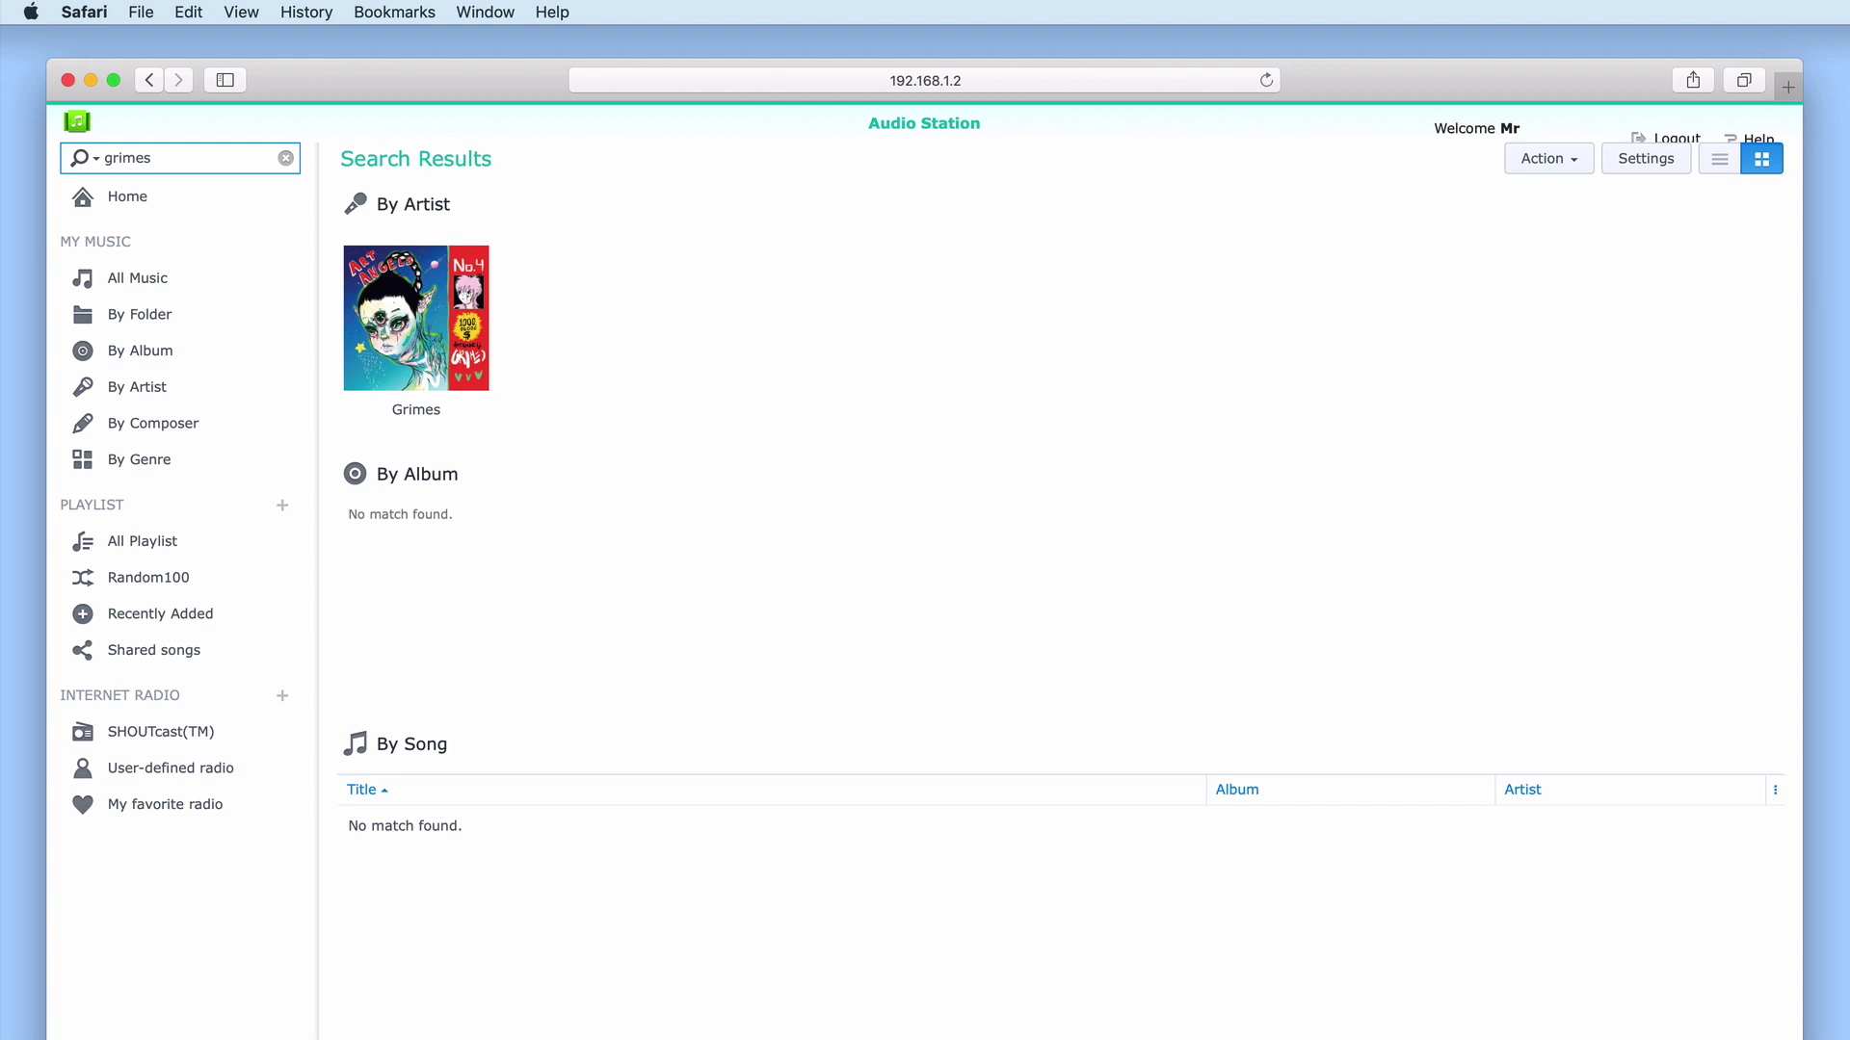
left_click(393, 416)
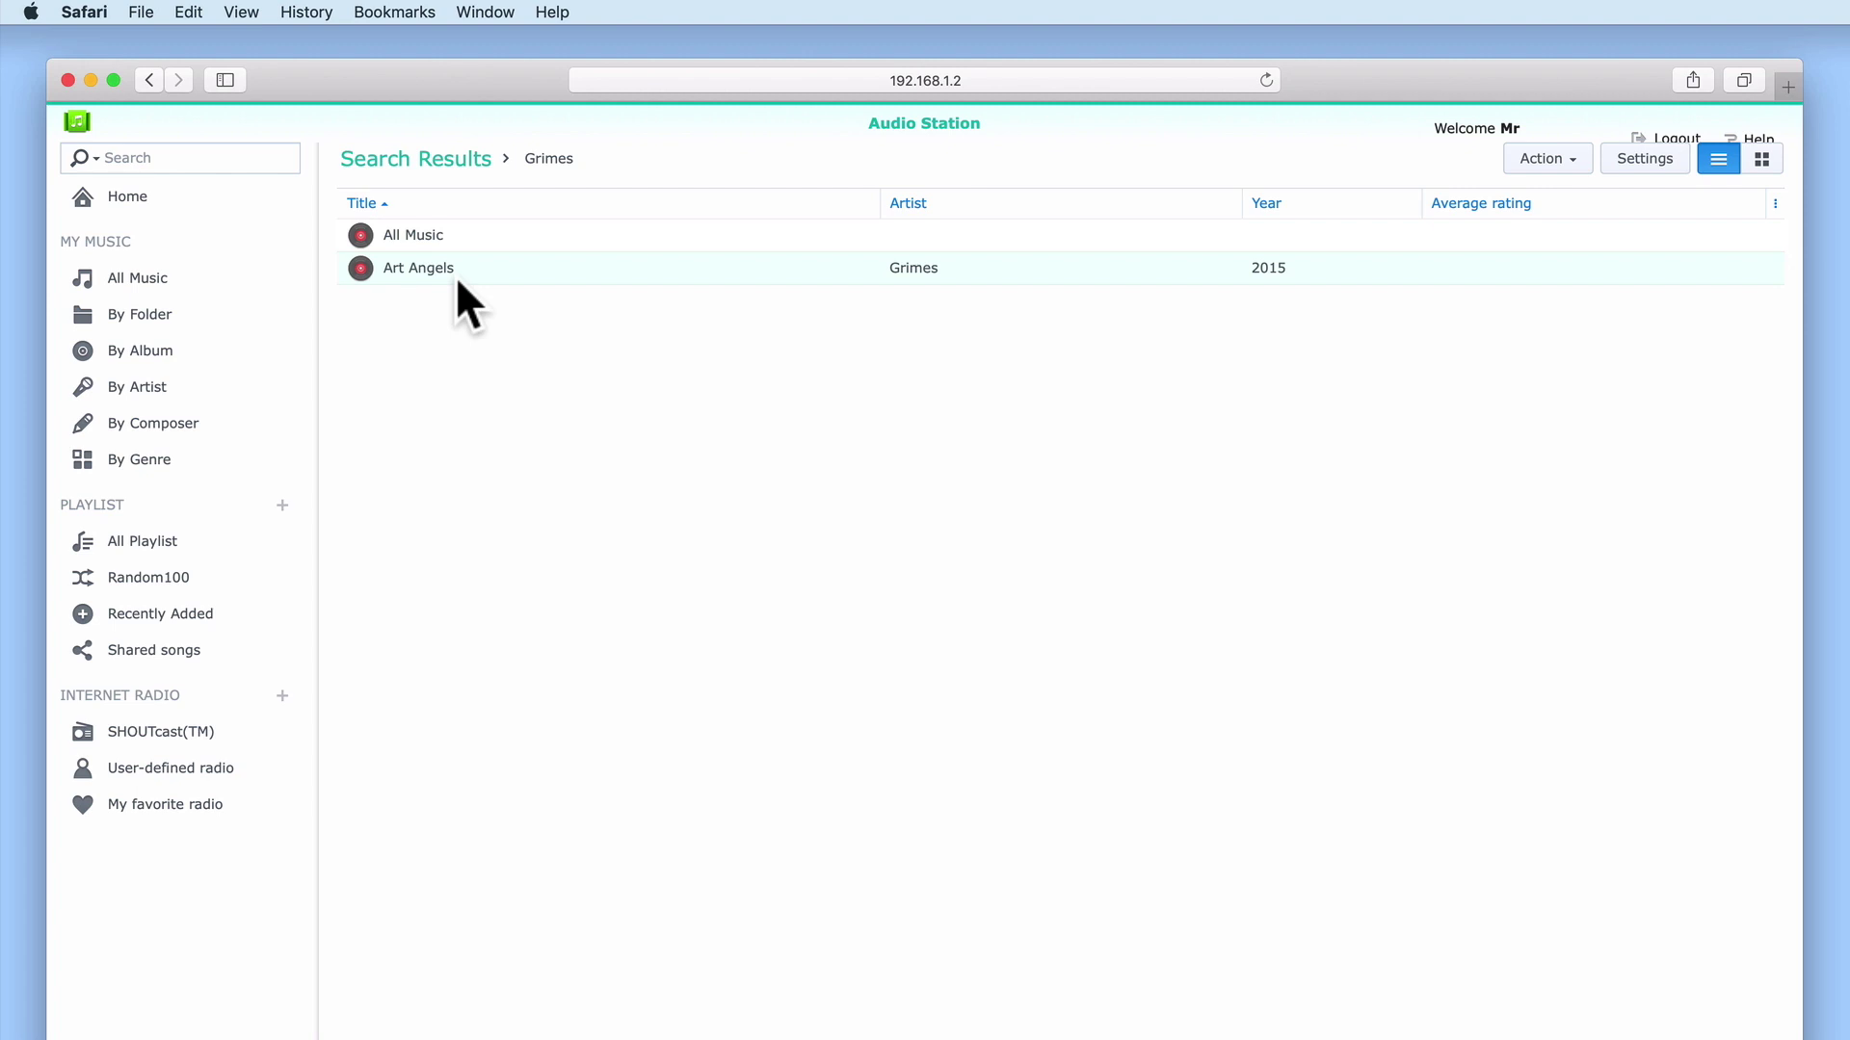
Open Grimes' 2015 album Art Angels to list its tracks
double_click(568, 270)
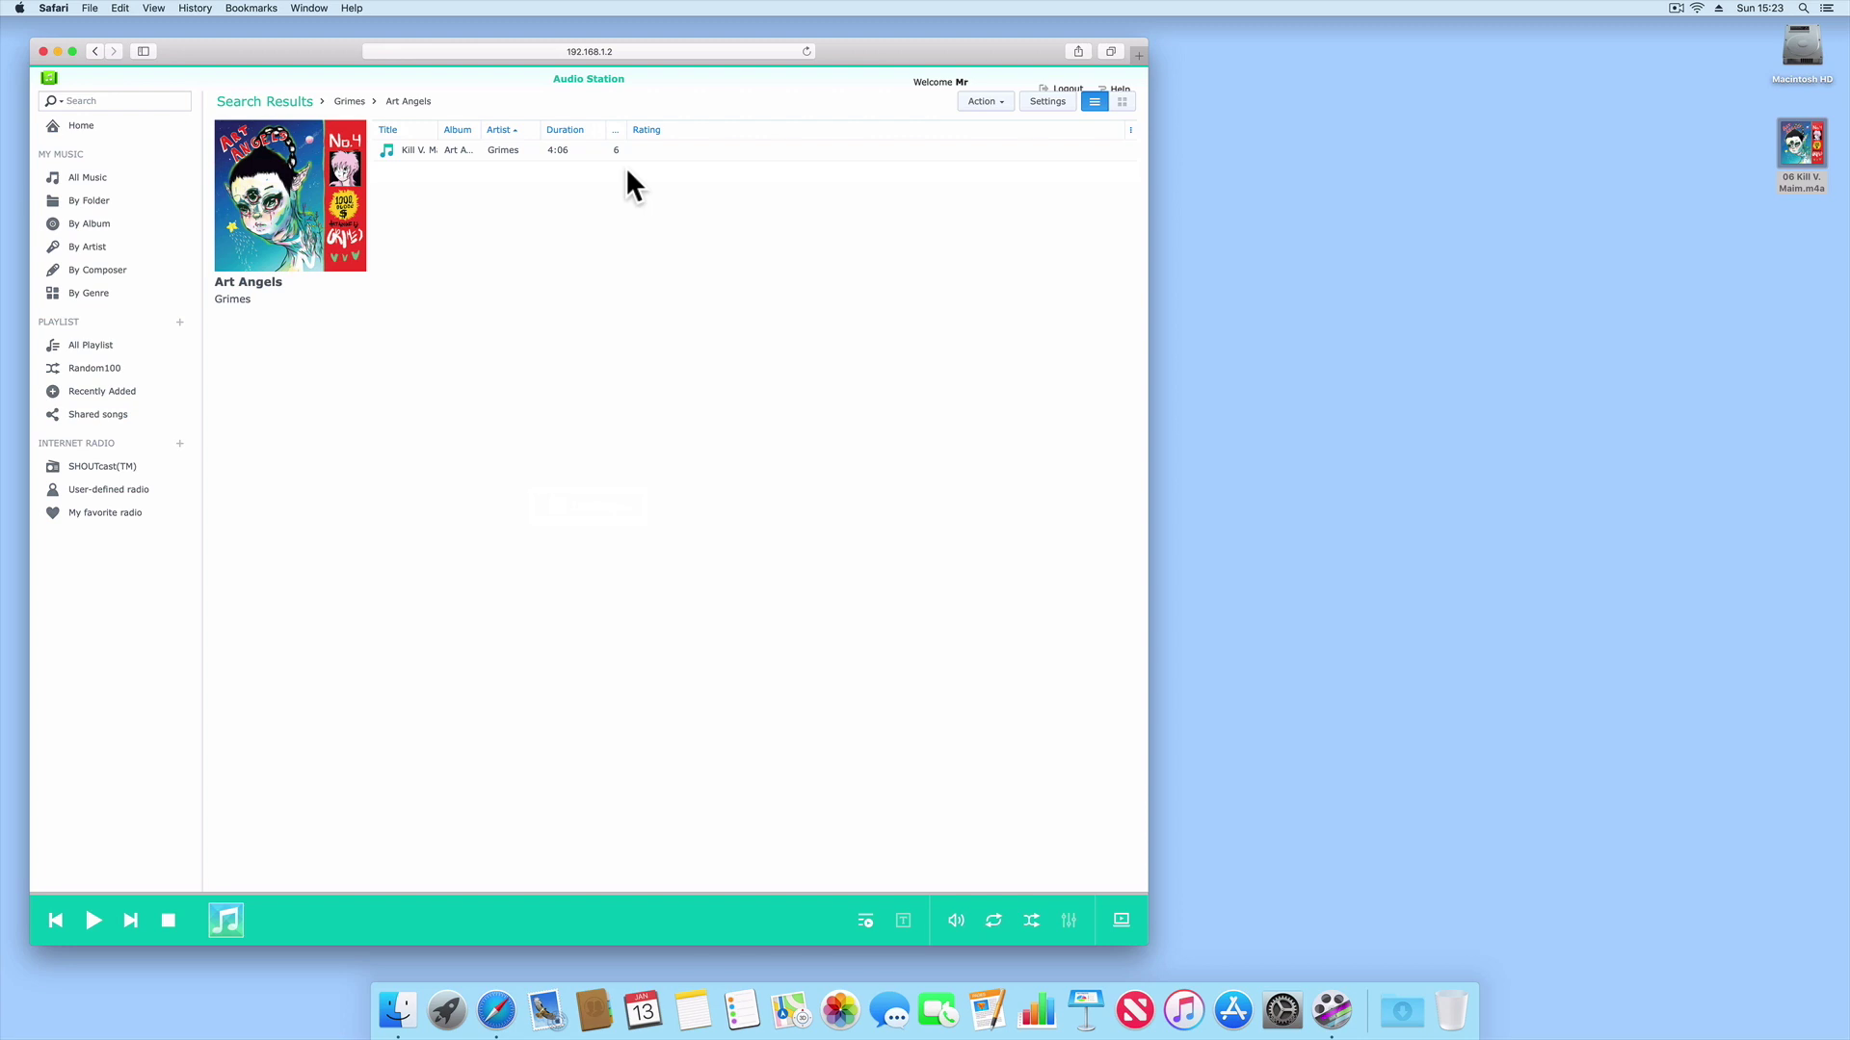
Play Kill V. Maim from the player bar, then pause it at 0:08
left_click(91, 923)
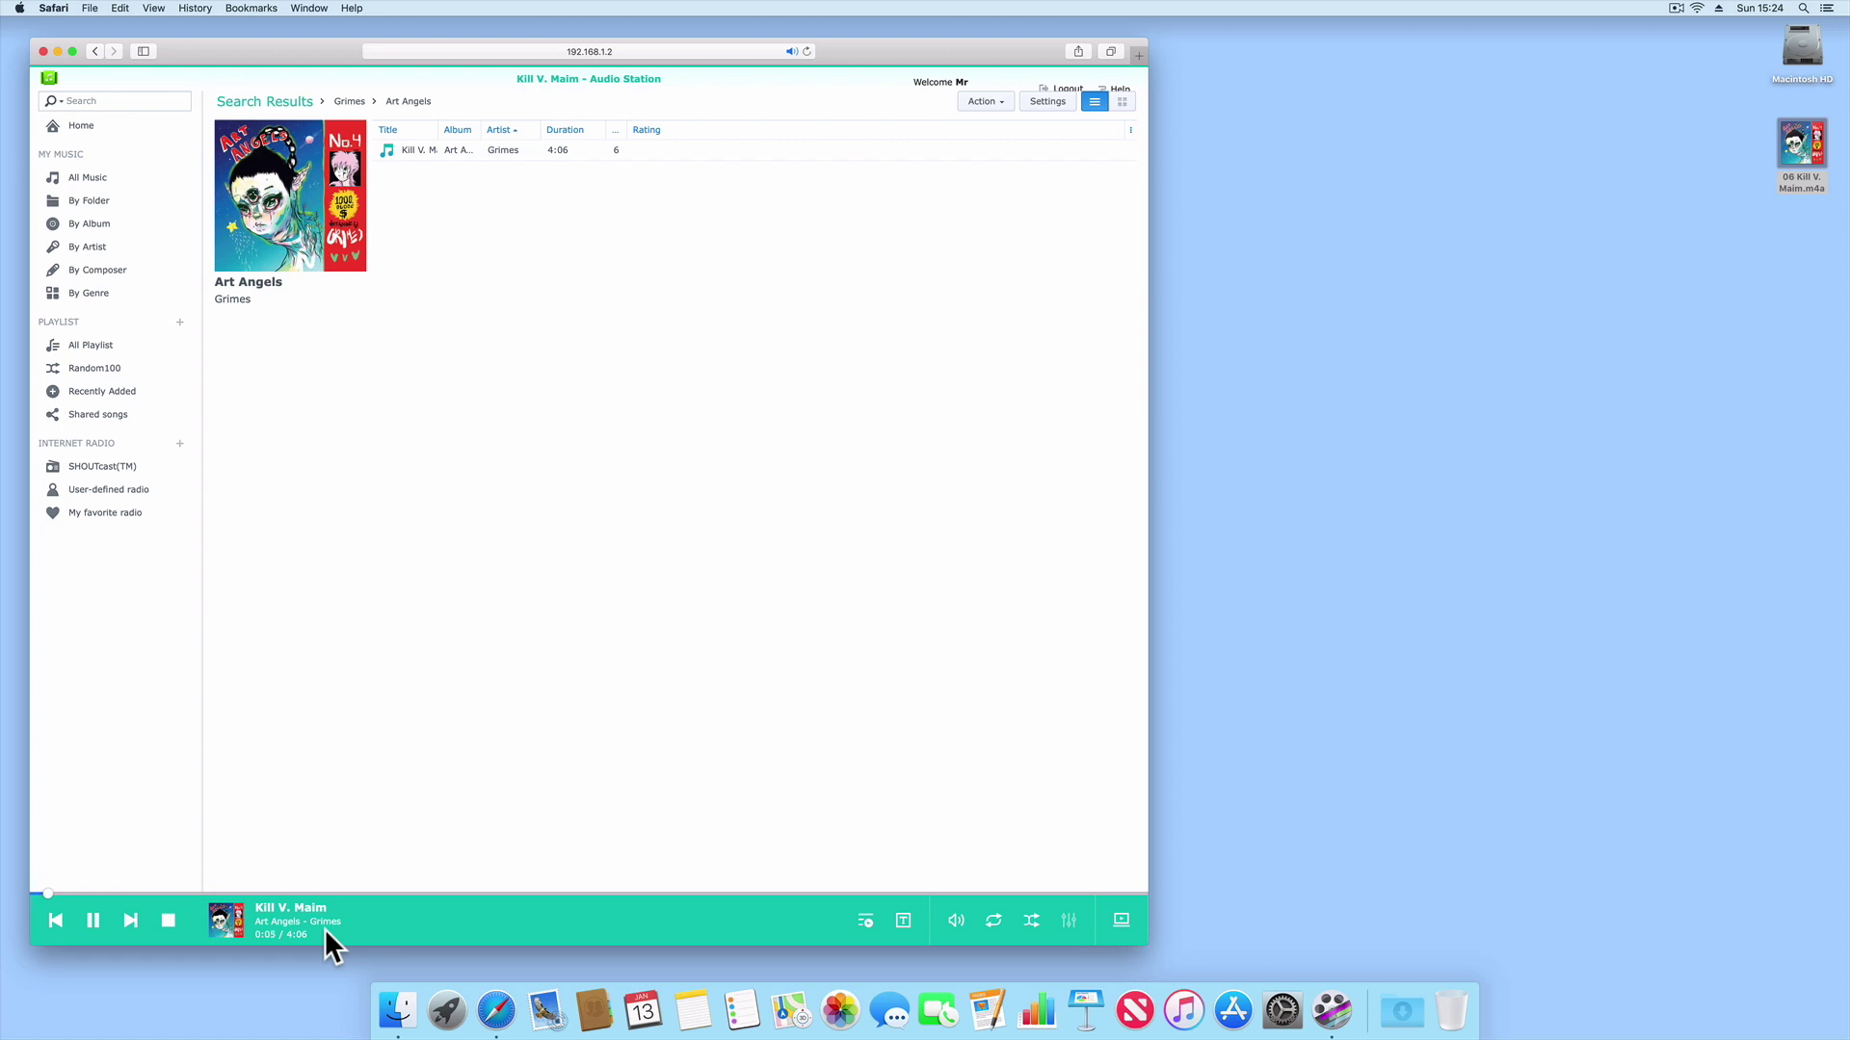
left_click(94, 927)
Return to the Audio Station Home page showing the thirteen recommended genres
left_click(86, 131)
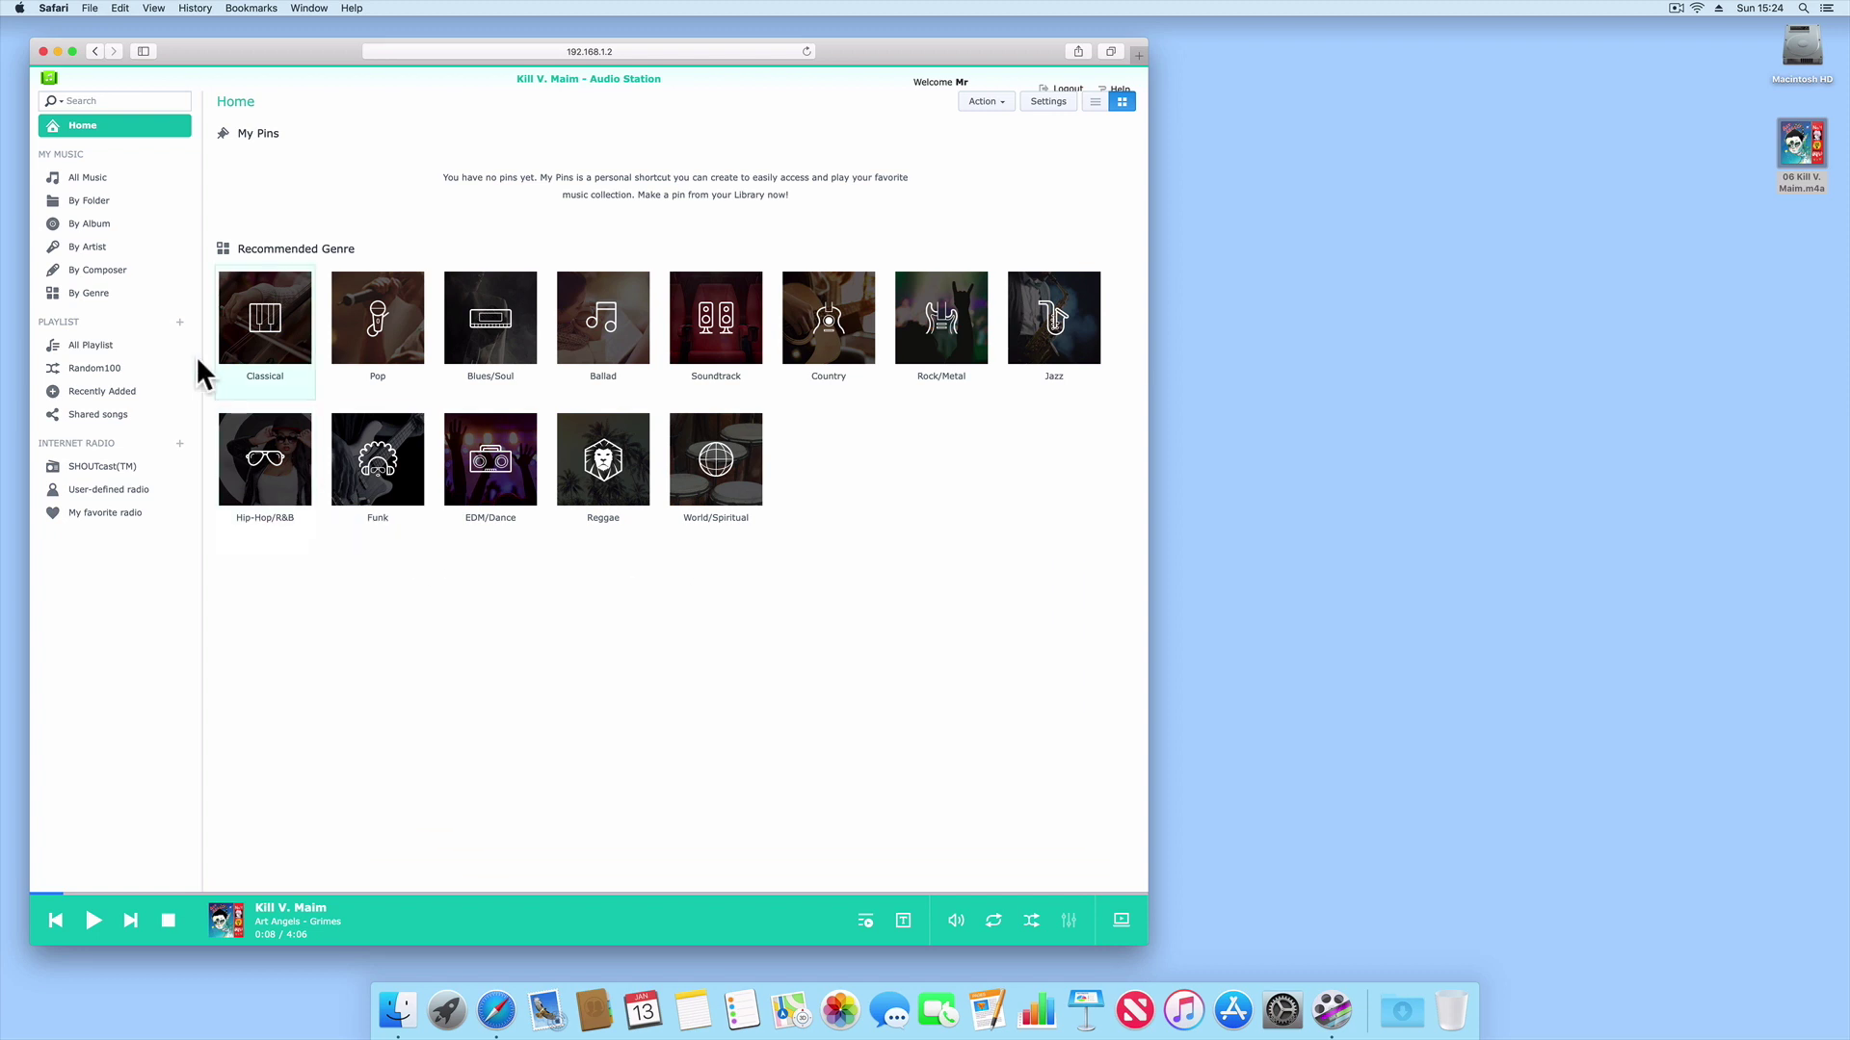
Browse the All Music, By Folder, By Album, By Artist, By Composer and By Genre views in turn
left_click(100, 184)
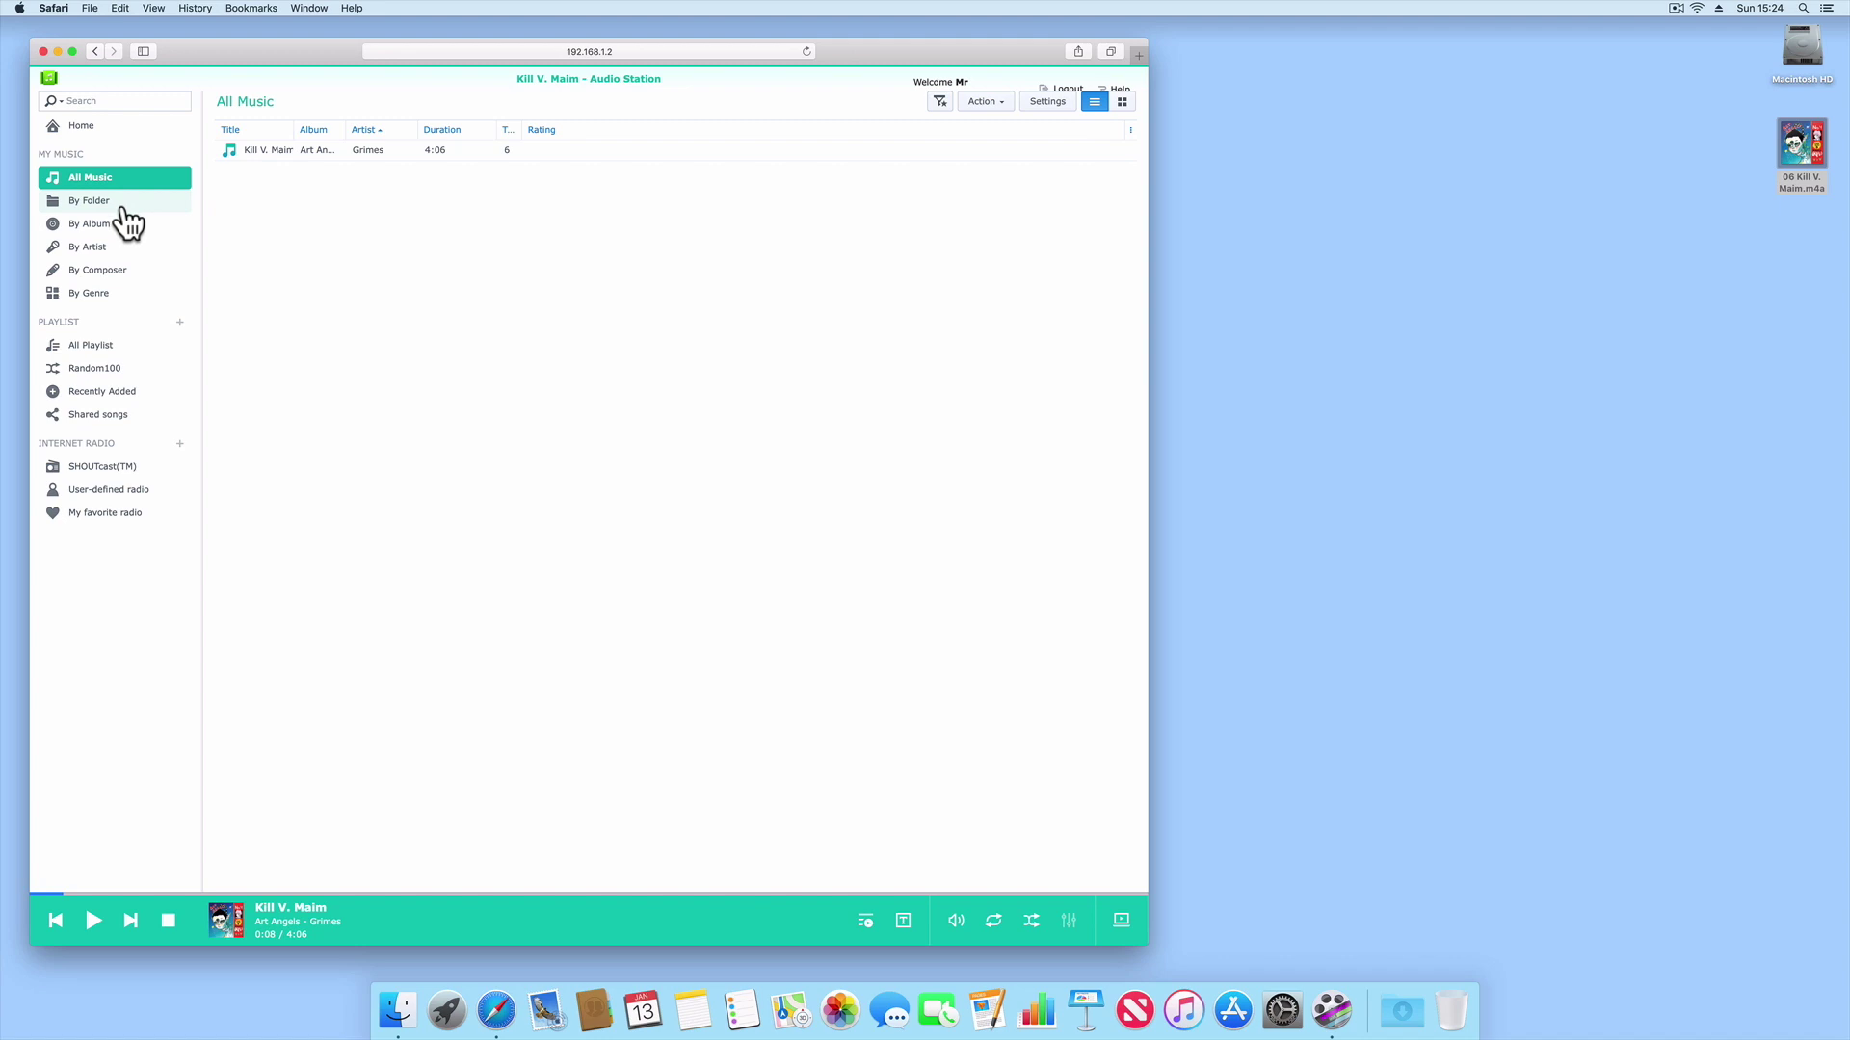
left_click(126, 223)
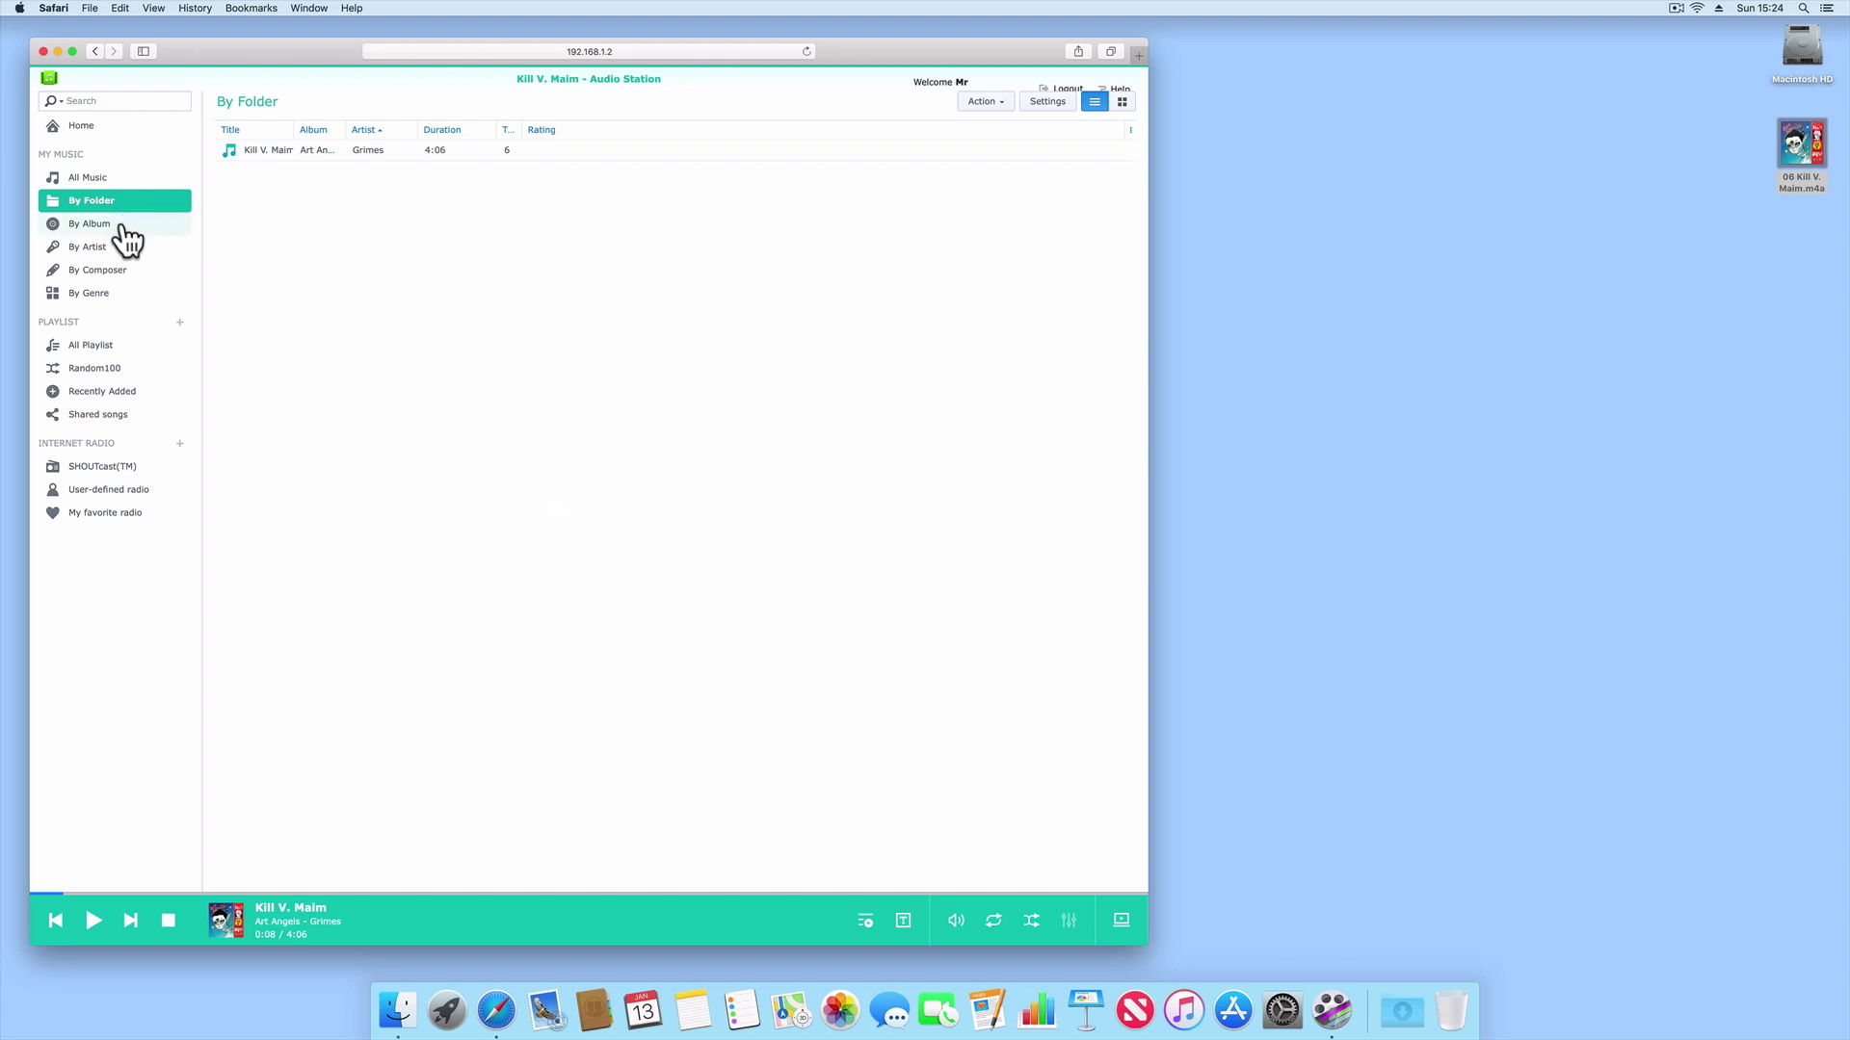
left_click(126, 226)
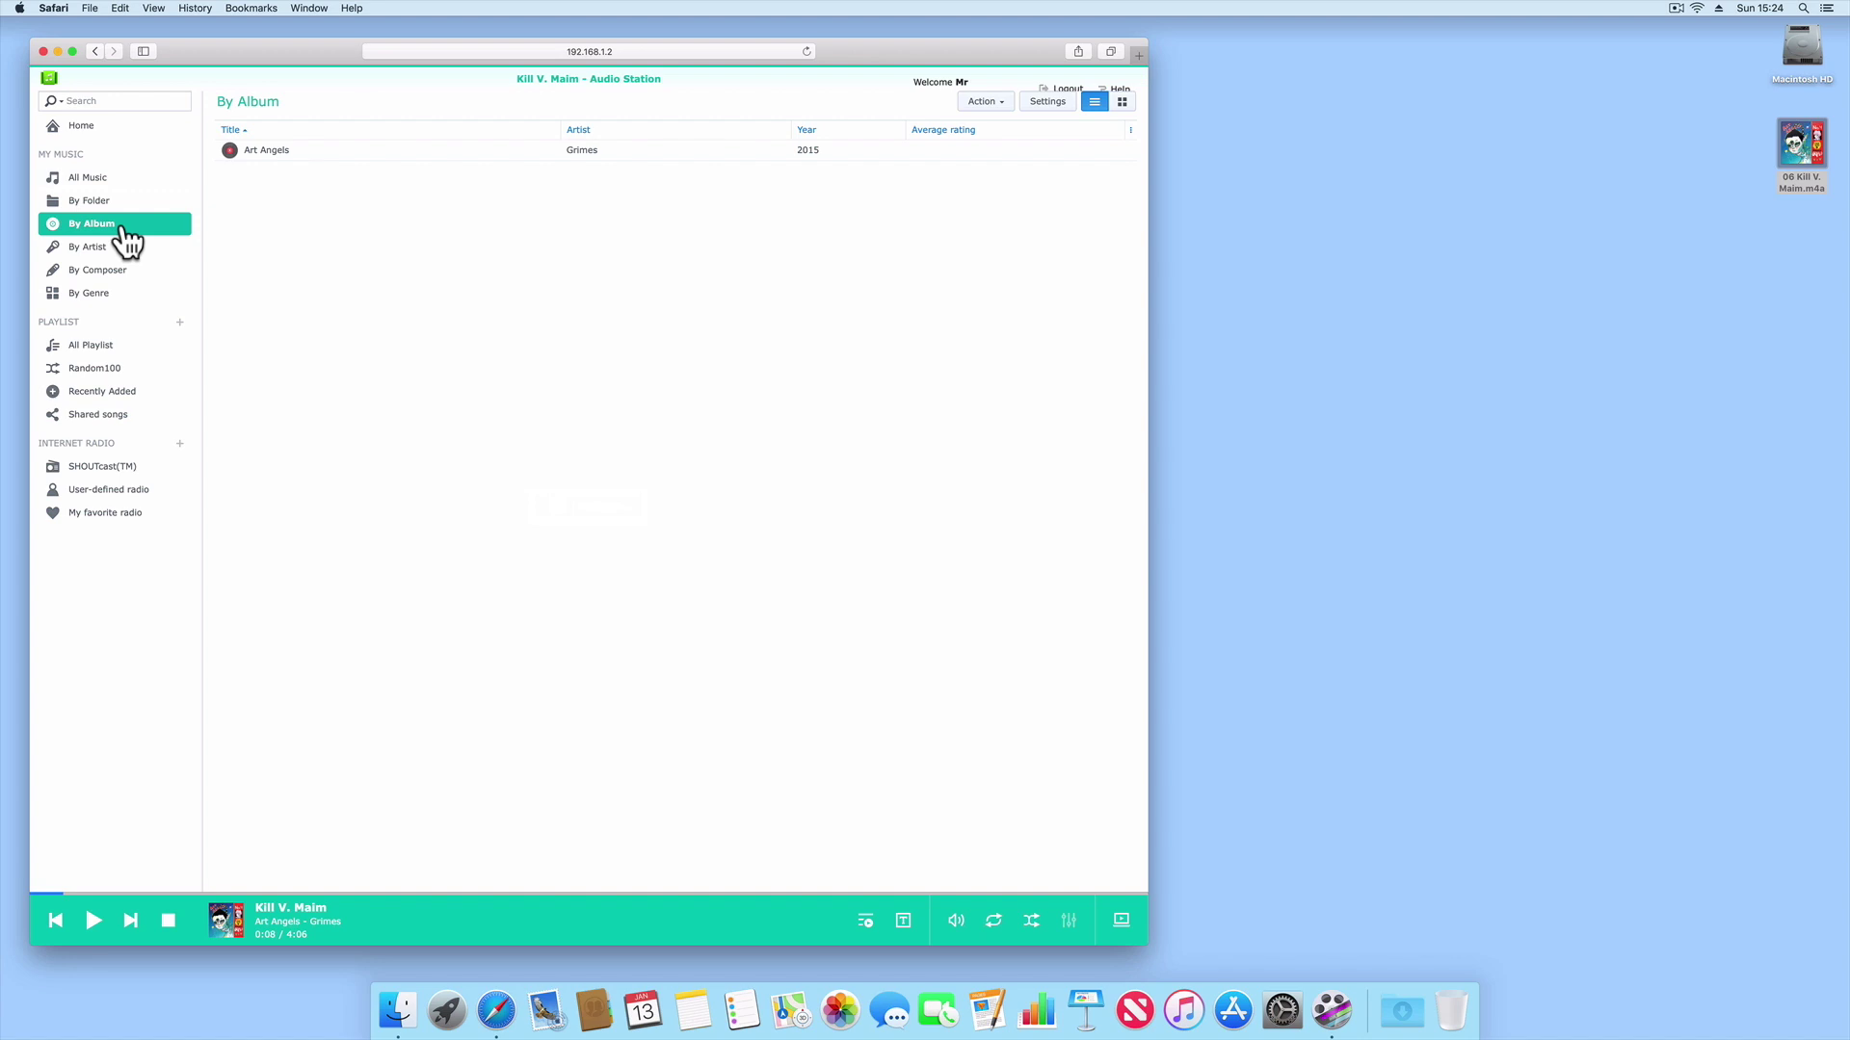
left_click(123, 252)
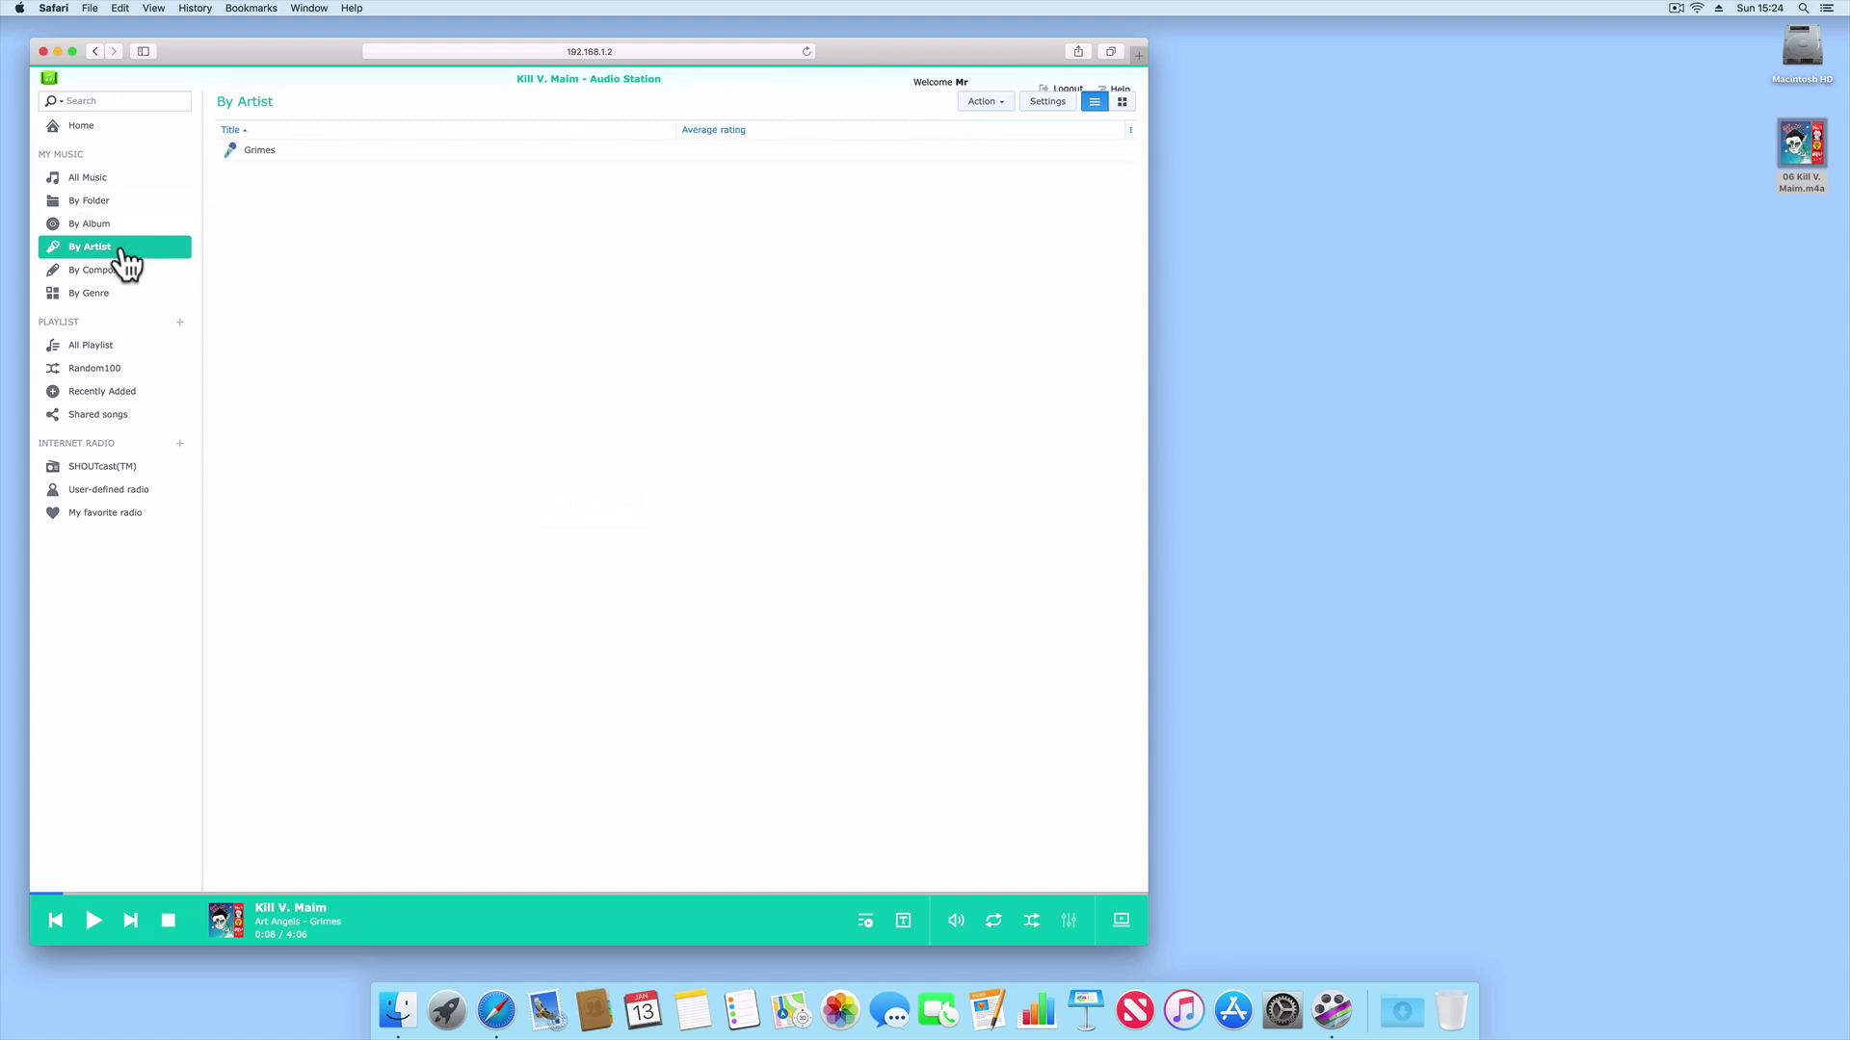
left_click(126, 270)
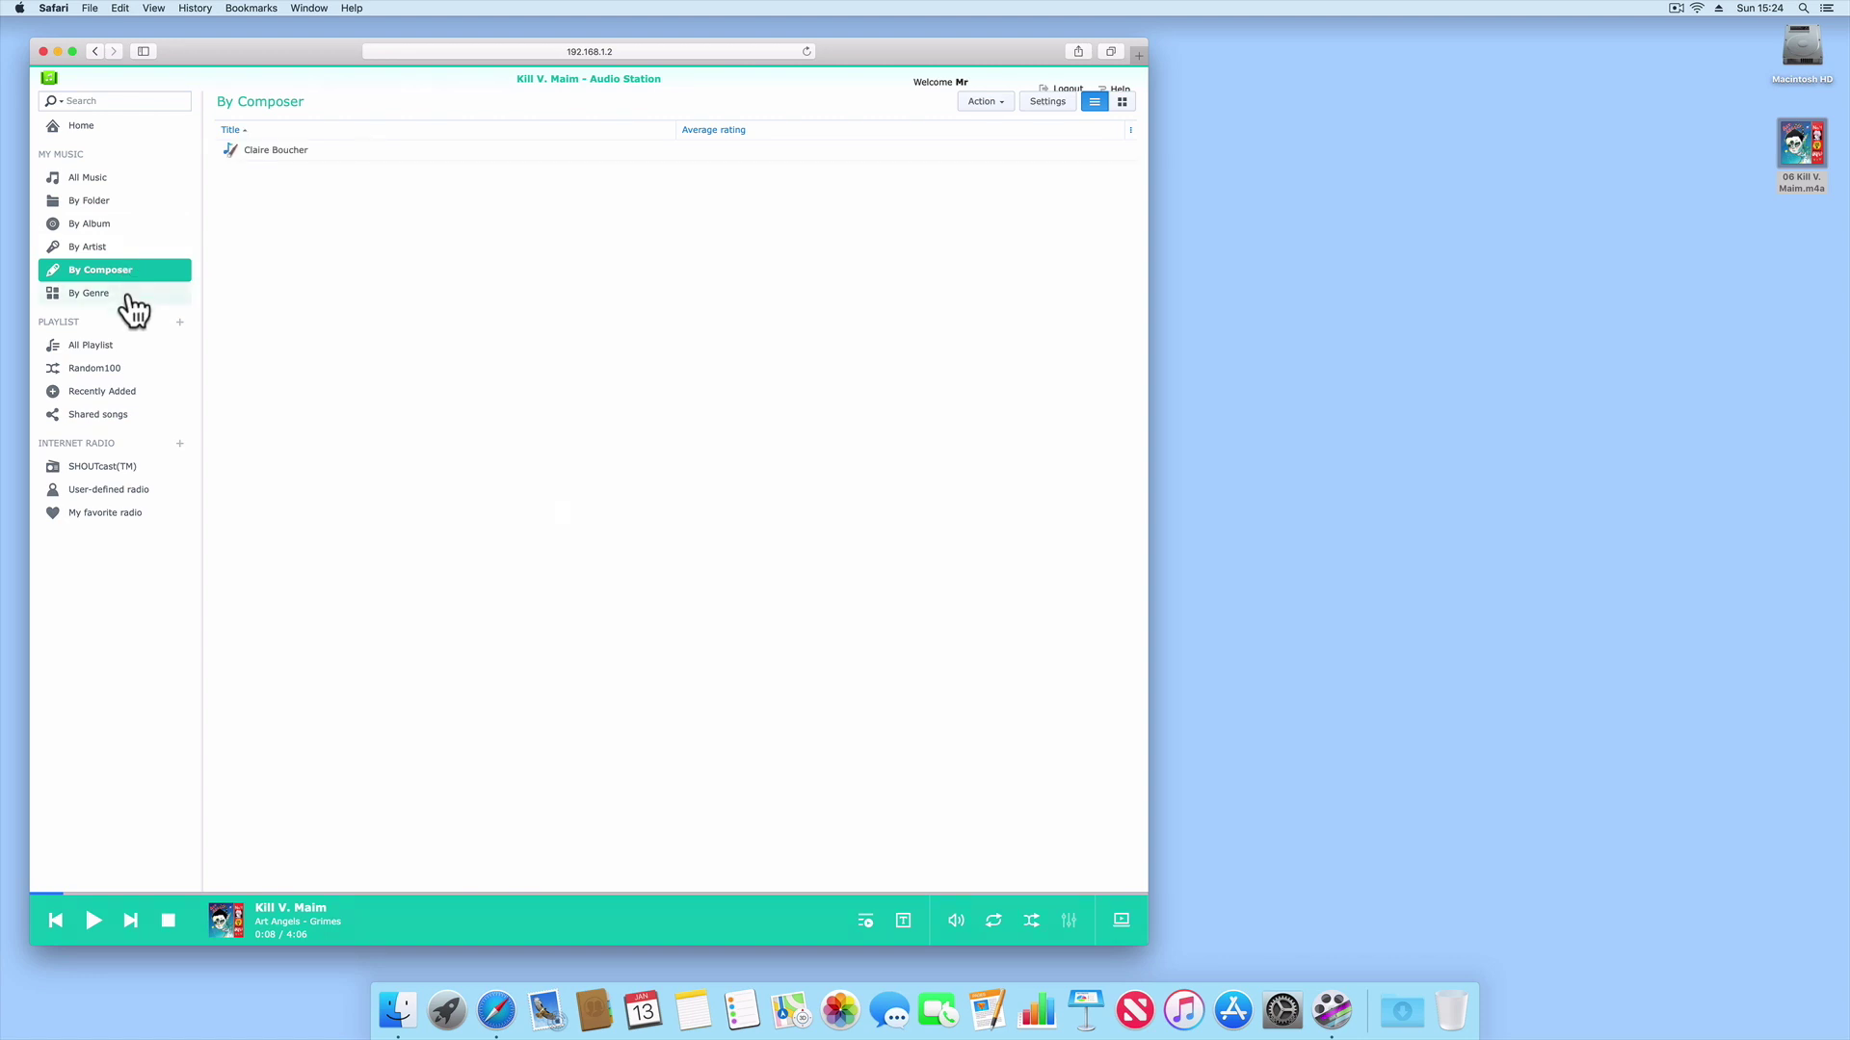
left_click(135, 310)
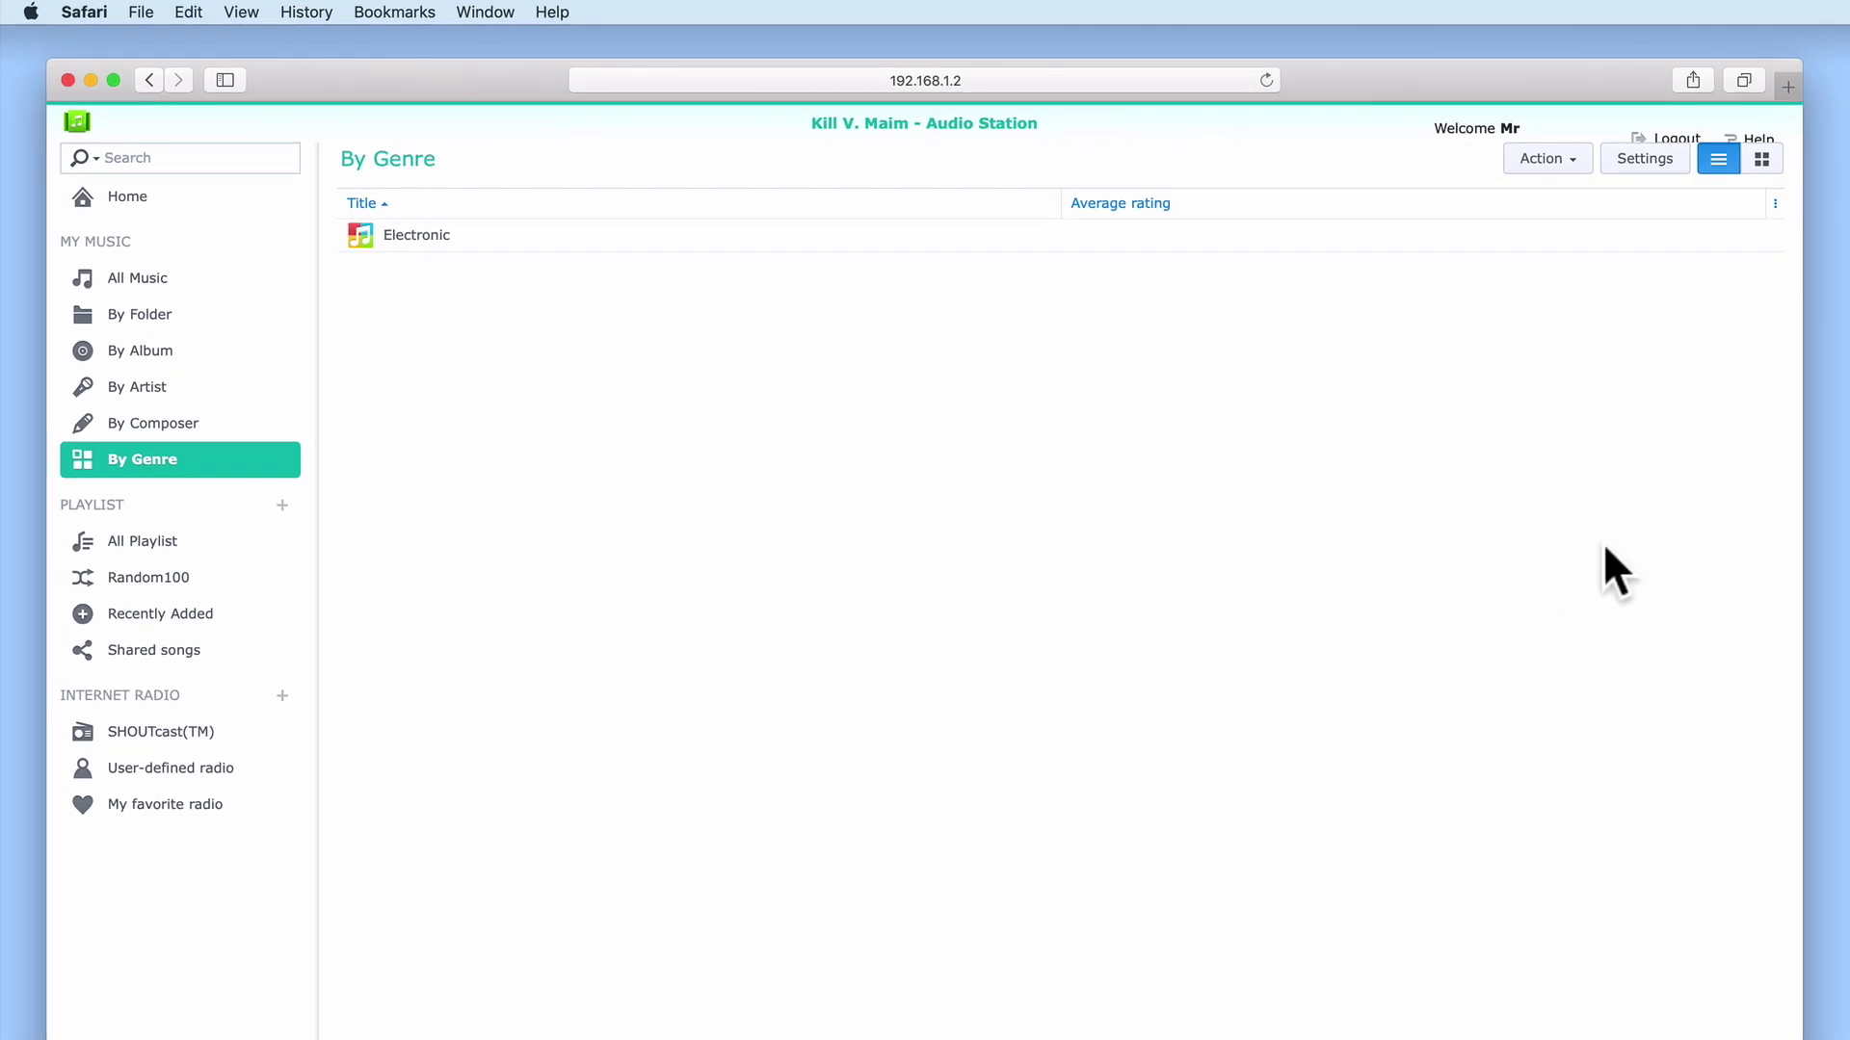
Sign out of Audio Station so Safari returns to the empty DS413 sign-in page
left_click(1676, 140)
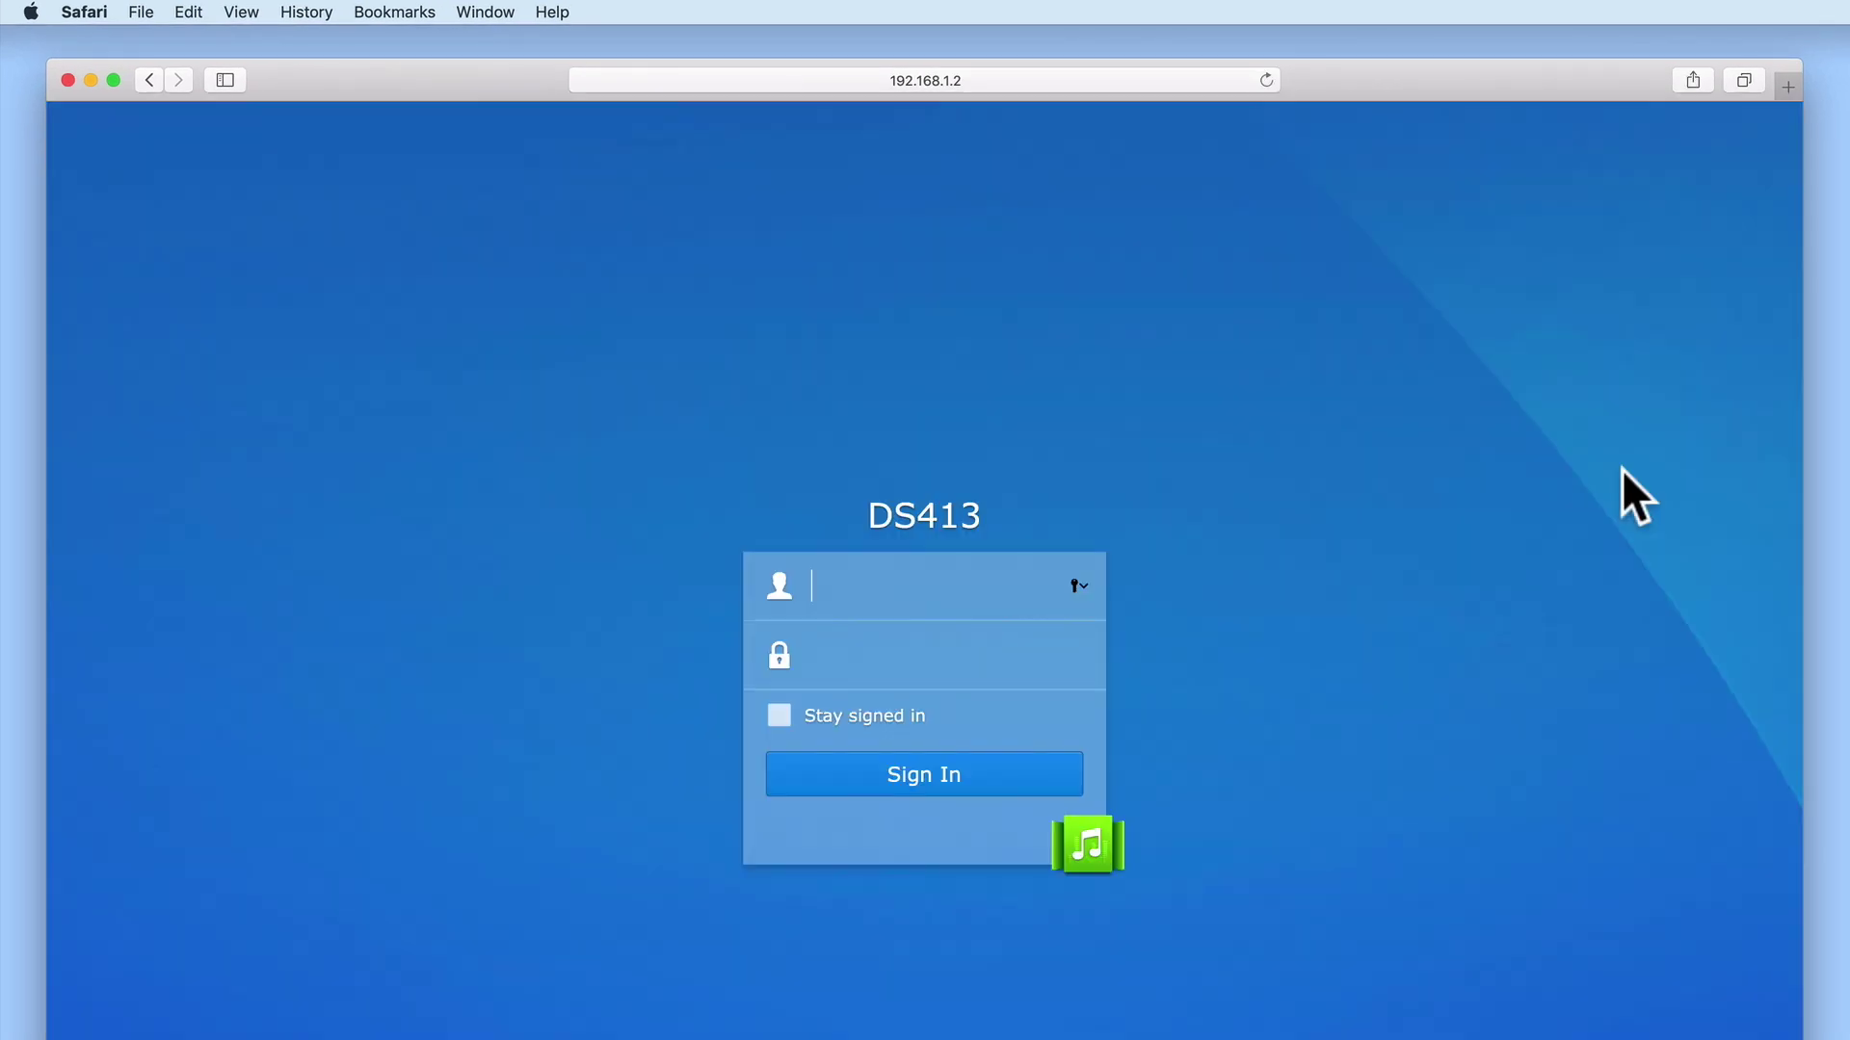